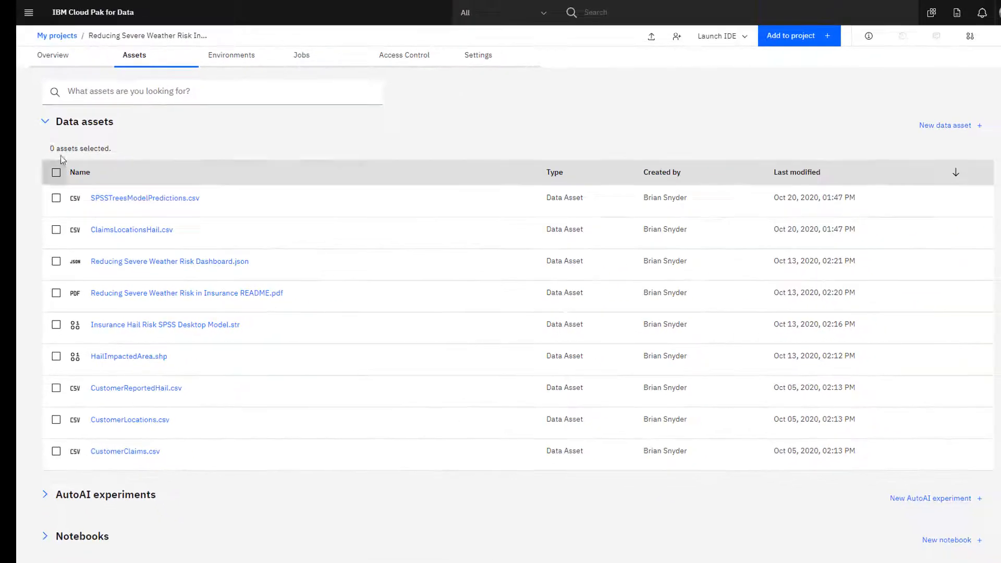
Step: Open the Reducing Severe Weather Risk Dashboard from the project's dashboards
{"action": "left_click", "coordinate": [44, 125]}
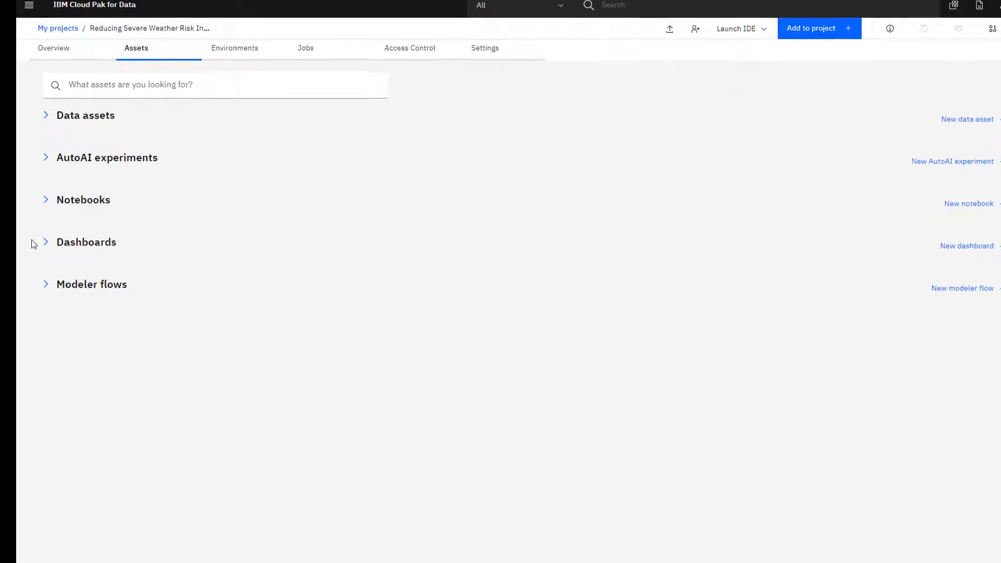
{"action": "left_click", "coordinate": [45, 246]}
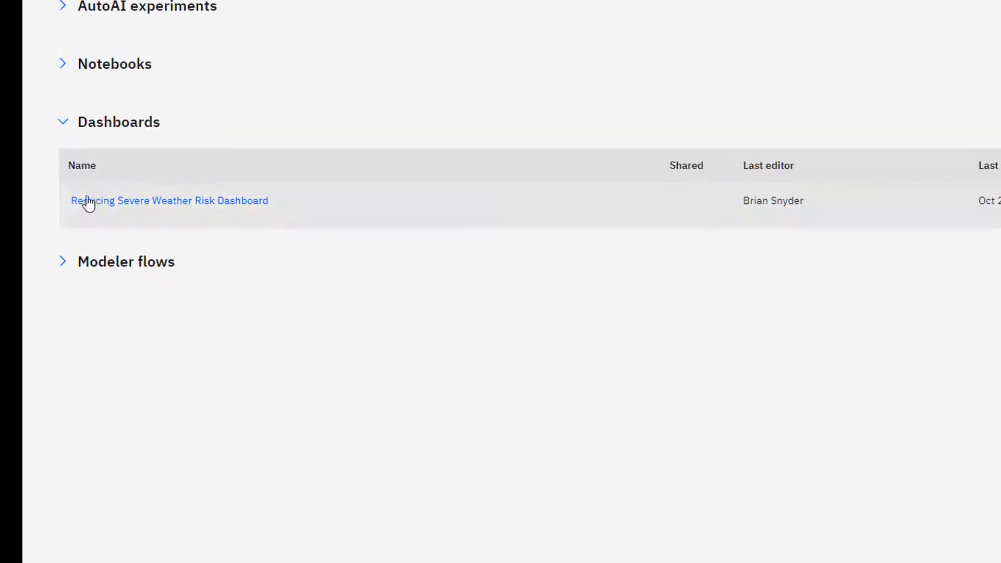
{"action": "left_click", "coordinate": [107, 208]}
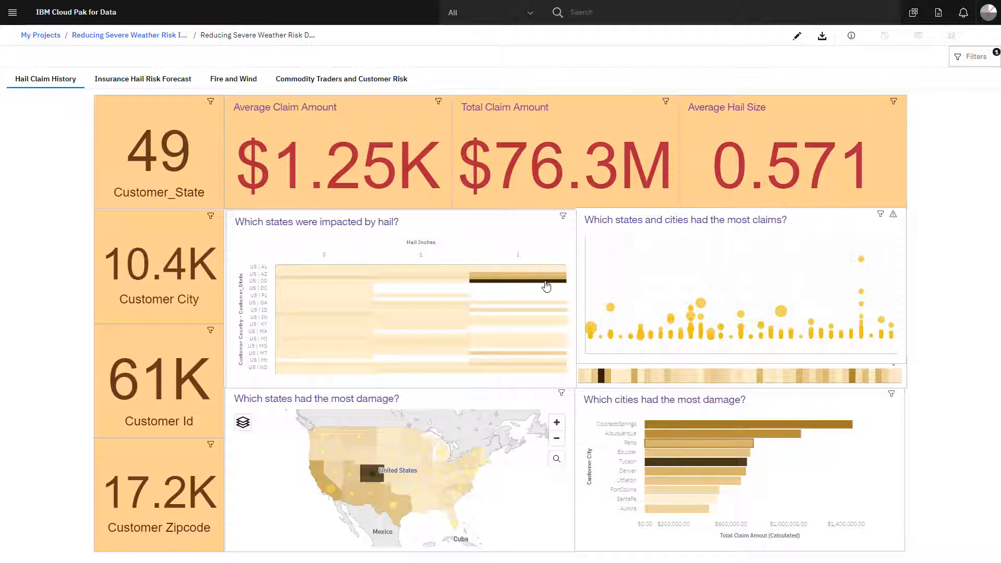
Step: Filter the hail claim history to Colorado with 2-inch hail, then clear that filter
{"action": "mouse_move", "coordinate": [546, 286]}
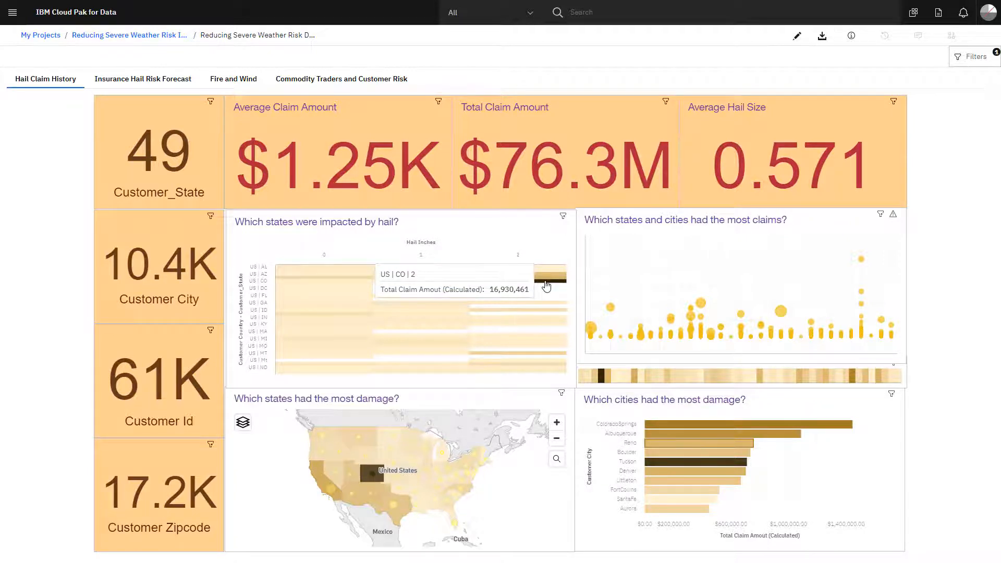
{"action": "left_click", "coordinate": [546, 286]}
{"action": "left_click", "coordinate": [605, 282]}
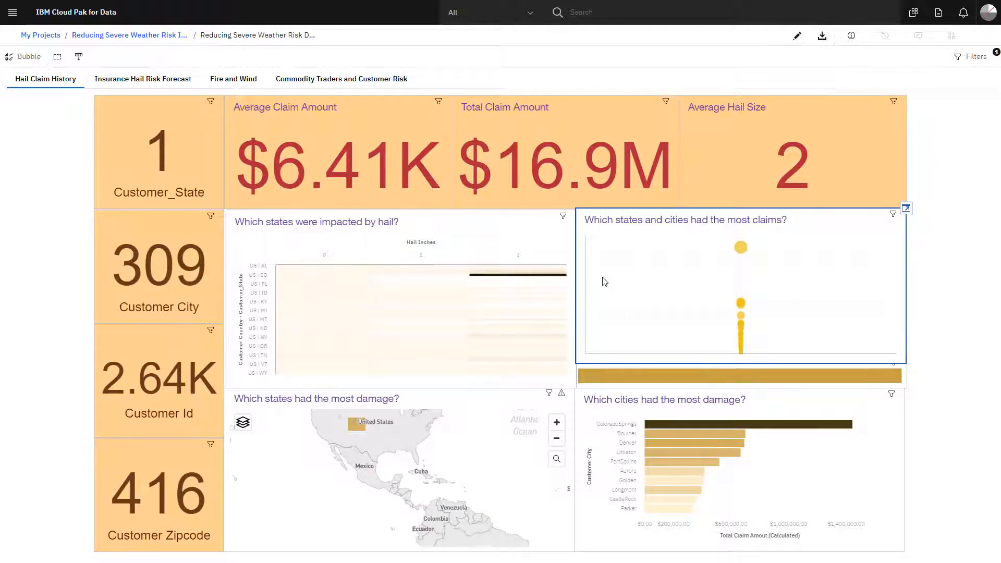
{"action": "left_click", "coordinate": [598, 342]}
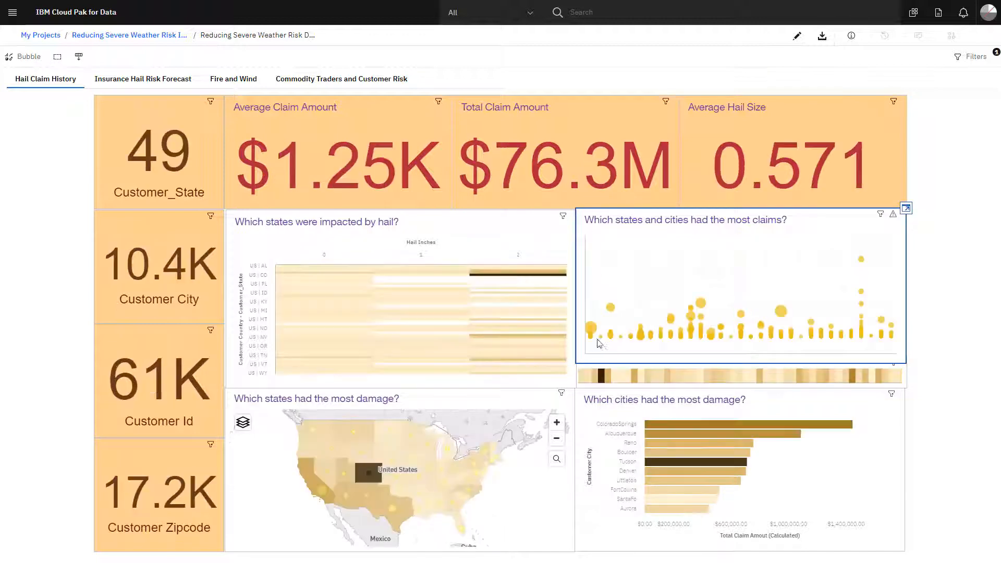
Step: Filter the claim history to California in the state heat strip and drill down from Truckee to its individual customers
{"action": "left_click", "coordinate": [603, 384]}
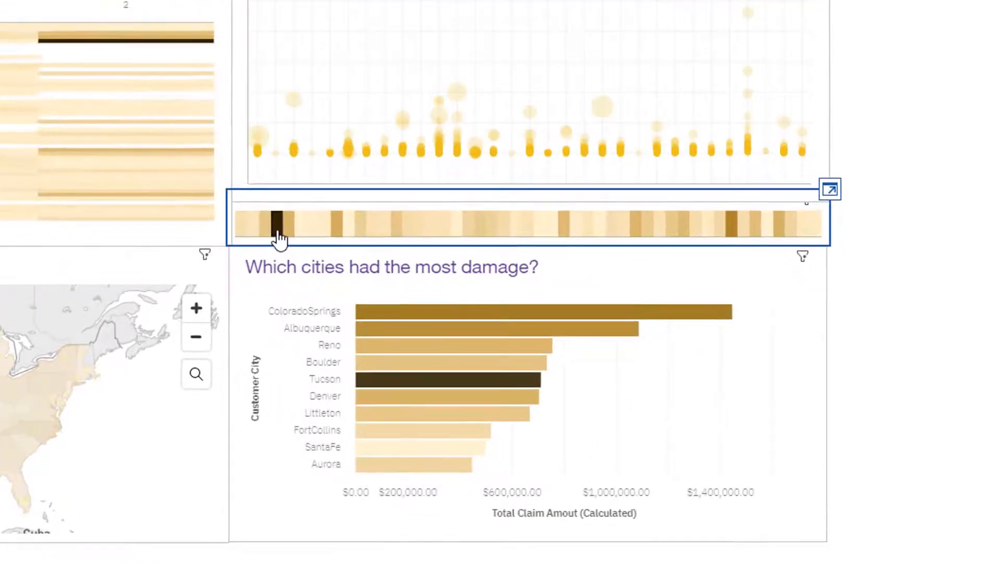
{"action": "left_click", "coordinate": [277, 229]}
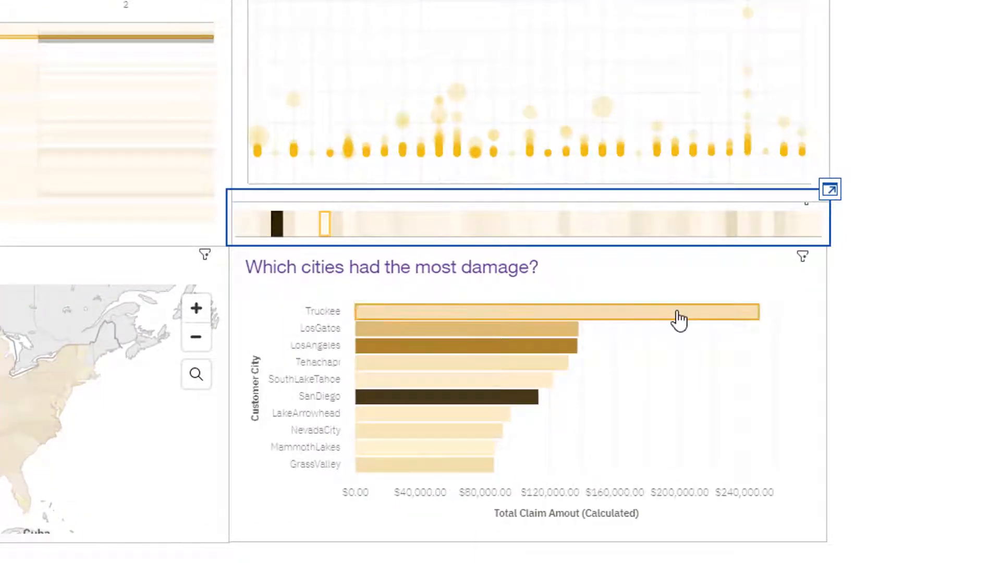
{"action": "mouse_move", "coordinate": [679, 321]}
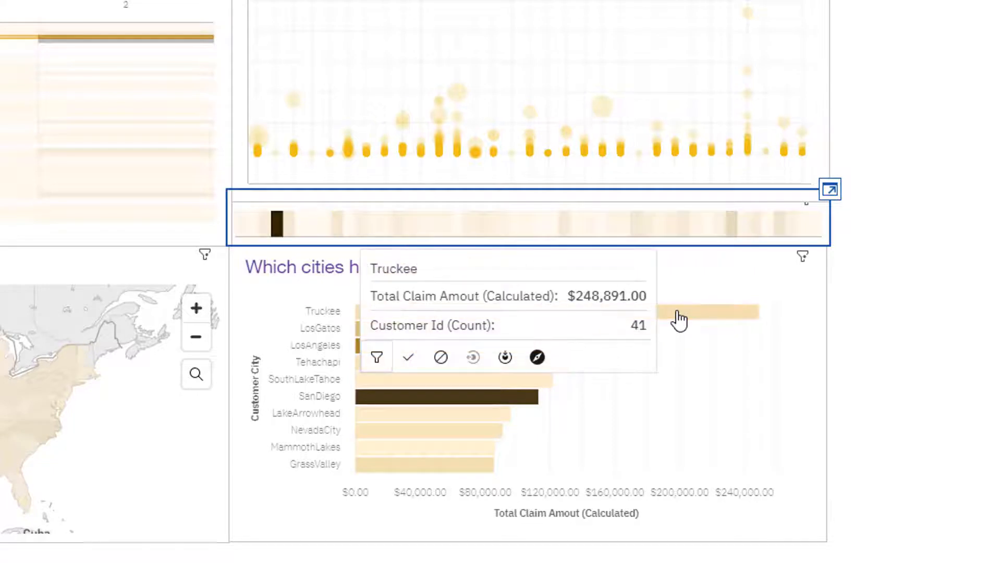
{"action": "left_click", "coordinate": [505, 358]}
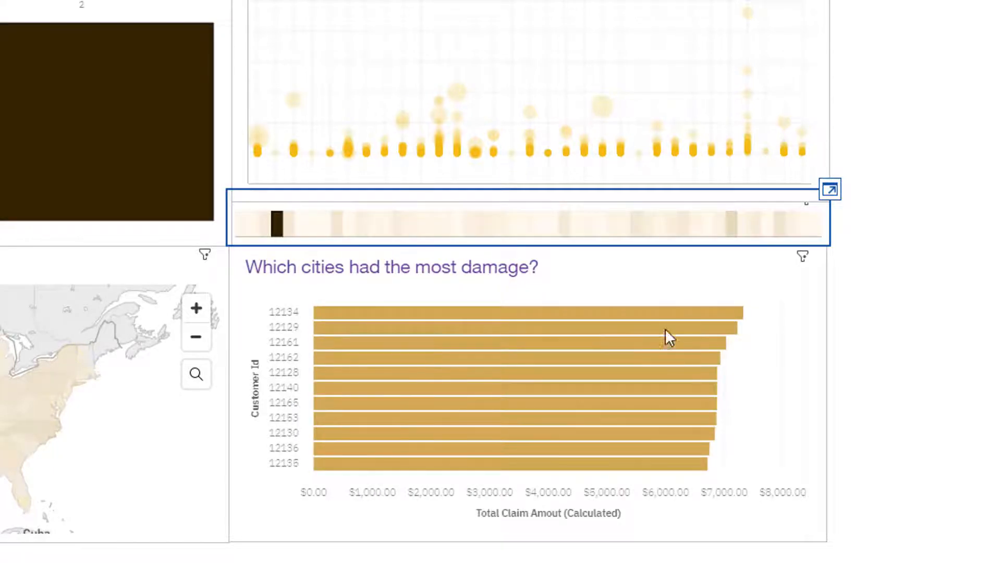
Step: Drill back up from the highest-claim customer to the city level and clear the California filter
{"action": "mouse_move", "coordinate": [684, 316]}
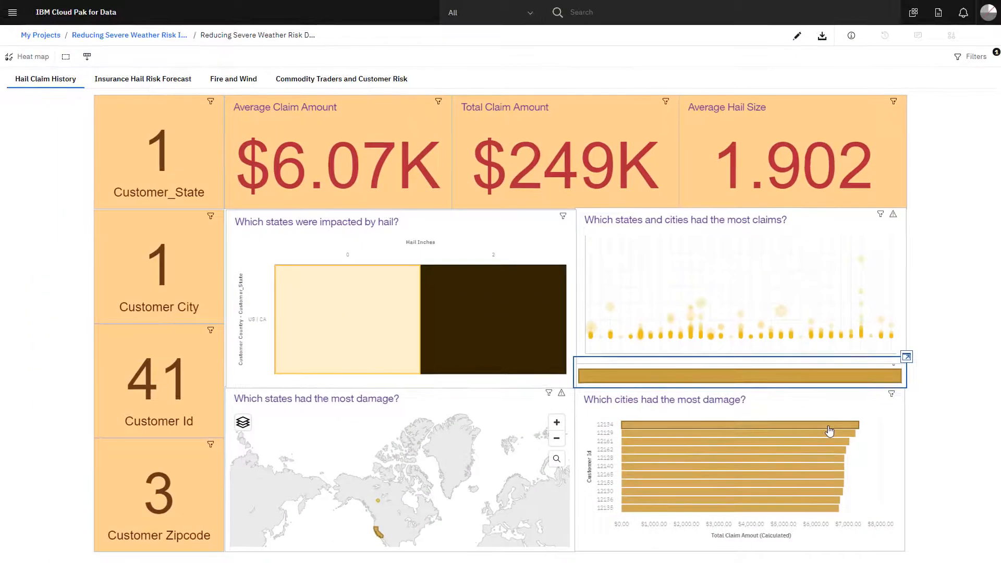
{"action": "left_click", "coordinate": [830, 431]}
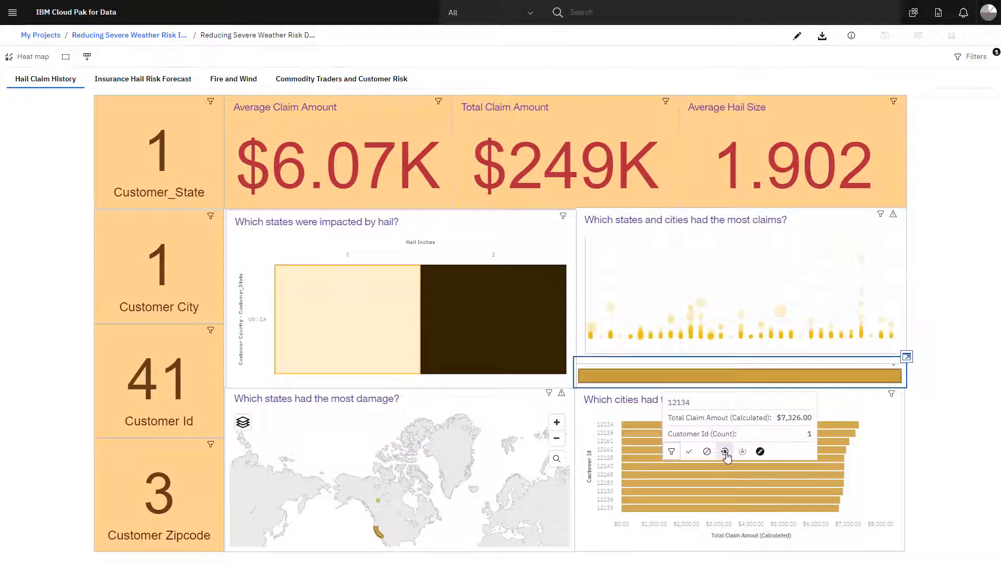
{"action": "left_click", "coordinate": [725, 453]}
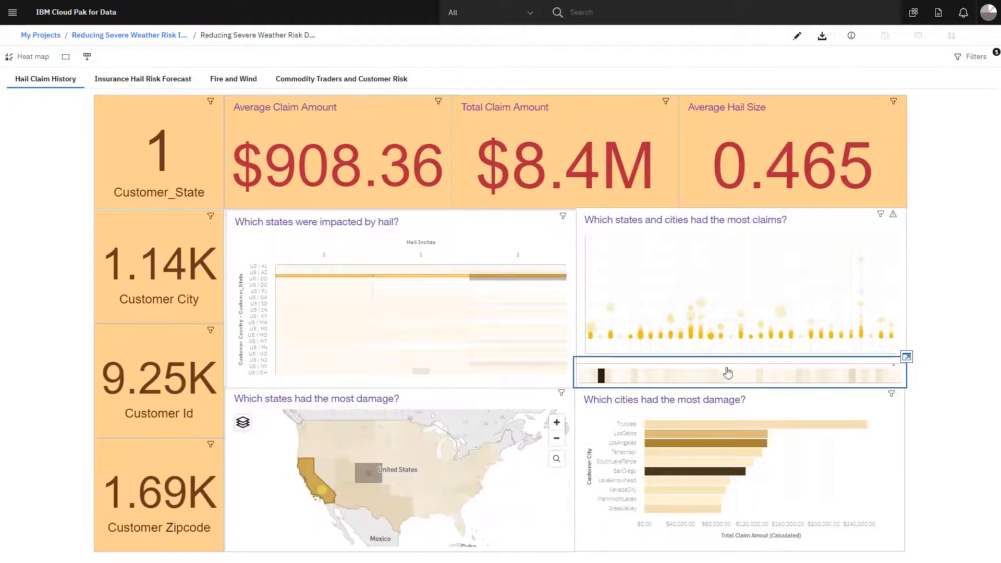
{"action": "left_click", "coordinate": [651, 297]}
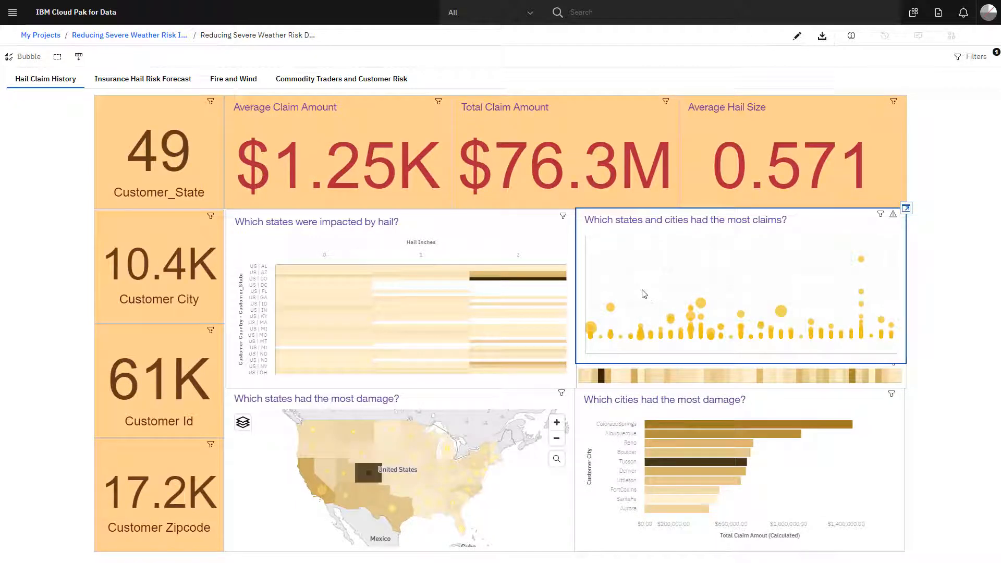
Step: View the Insurance Hail Risk Forecast page and inspect Colorado's claim forecast on the state map
{"action": "left_click", "coordinate": [138, 83]}
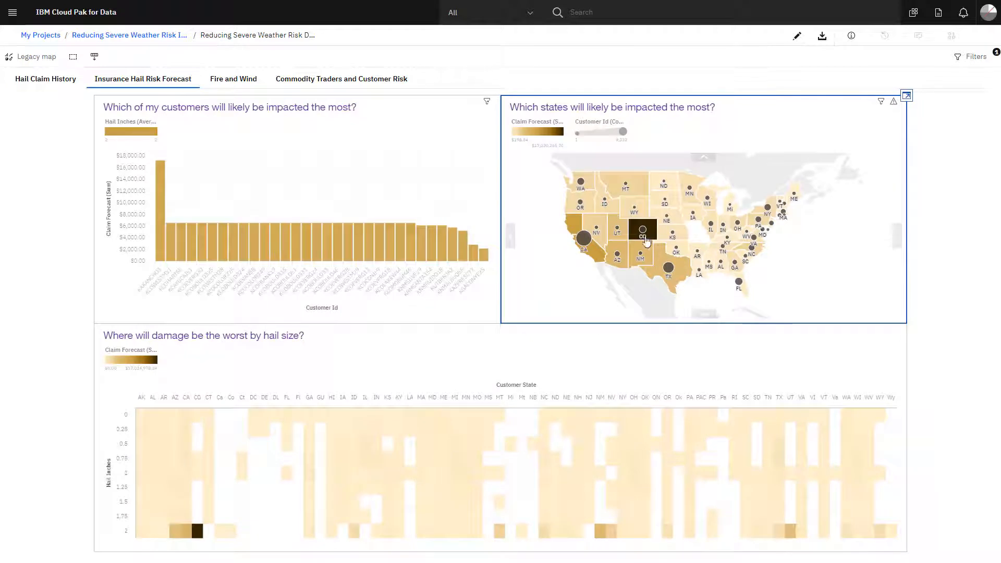
{"action": "mouse_move", "coordinate": [643, 235]}
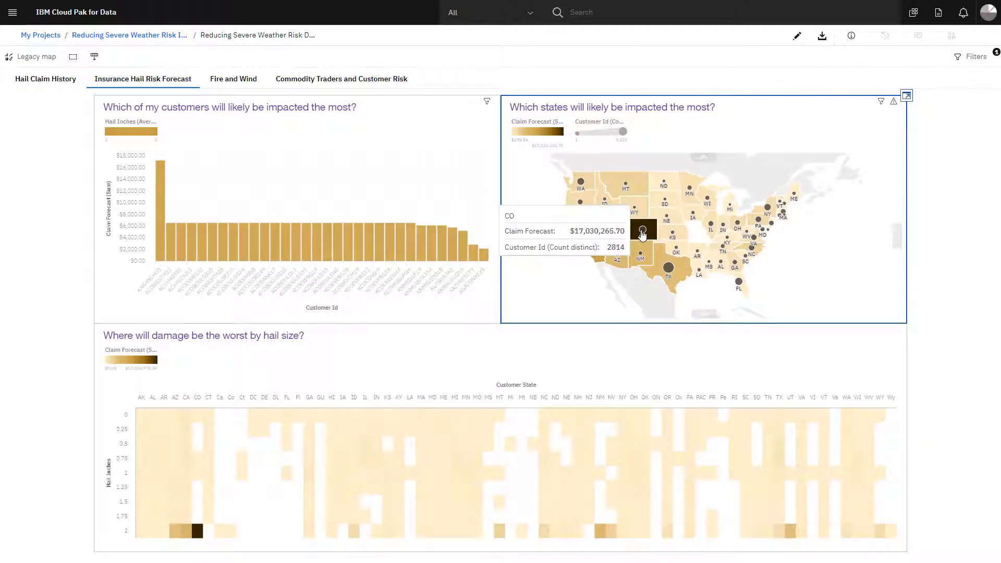
Step: Look through the wildfire wind forecast maps on Fire and Wind and the agriculture forecast on Commodity Traders and Customer Risk
{"action": "left_click", "coordinate": [235, 80]}
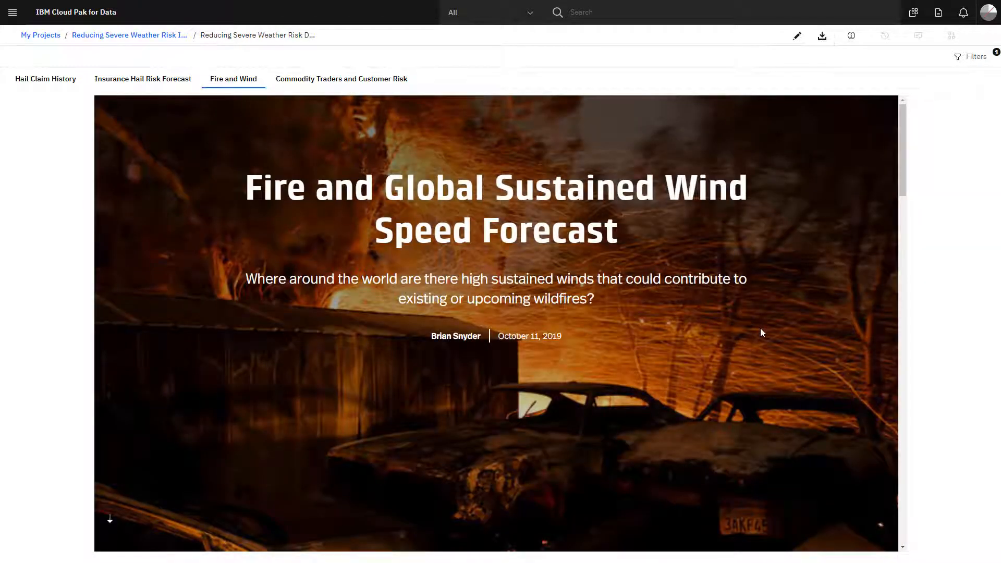
{"action": "scroll", "coordinate": [760, 332], "scroll_direction": "down", "scroll_amount": 5}
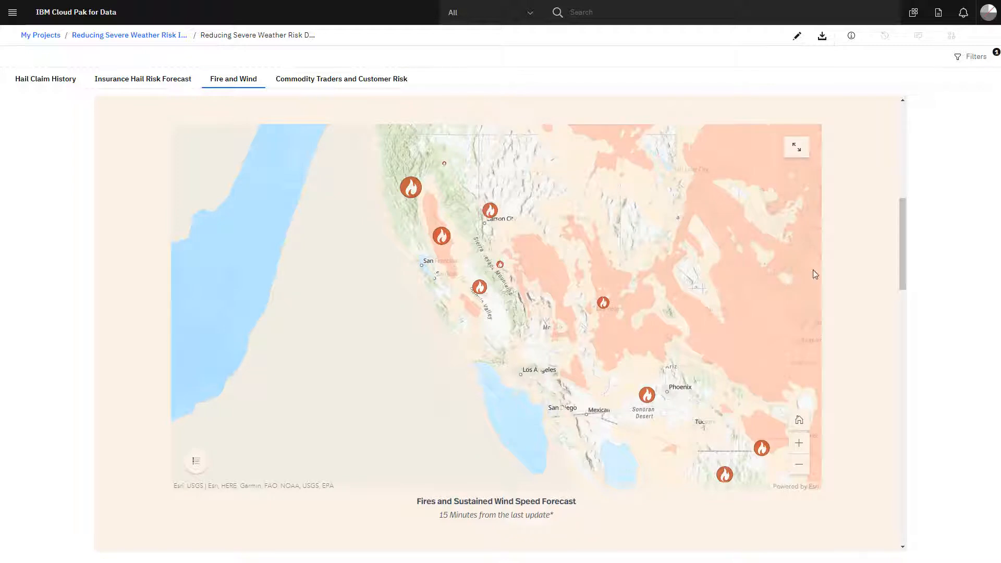
{"action": "left_click_drag", "start_coordinate": [905, 237], "coordinate": [906, 423]}
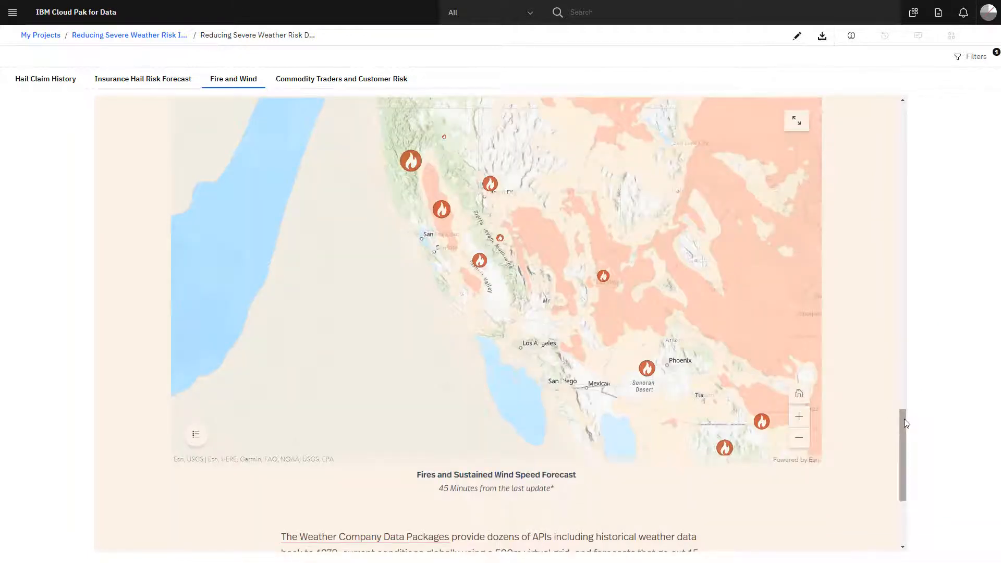
{"action": "left_click", "coordinate": [338, 81]}
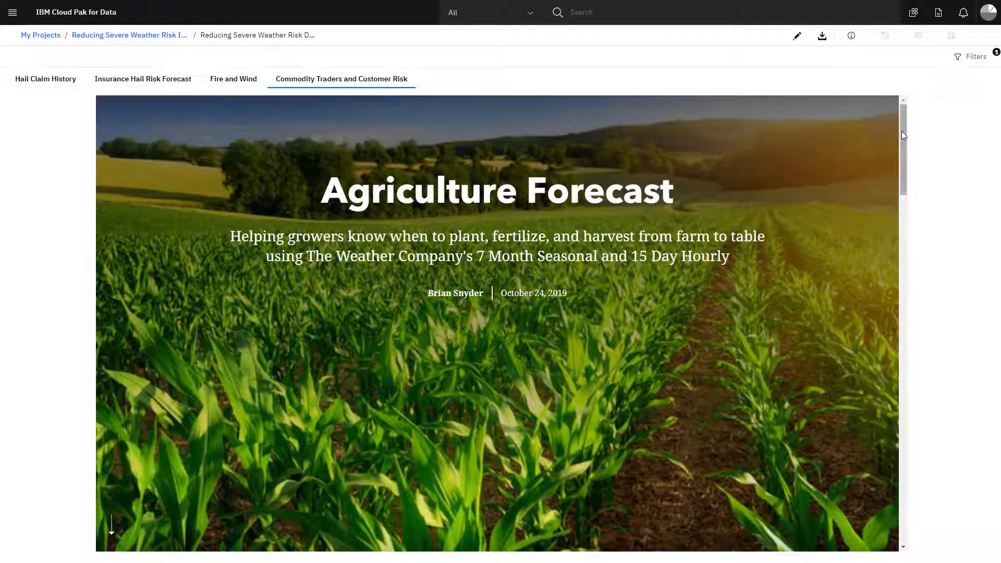
{"action": "left_click_drag", "start_coordinate": [902, 131], "coordinate": [923, 363]}
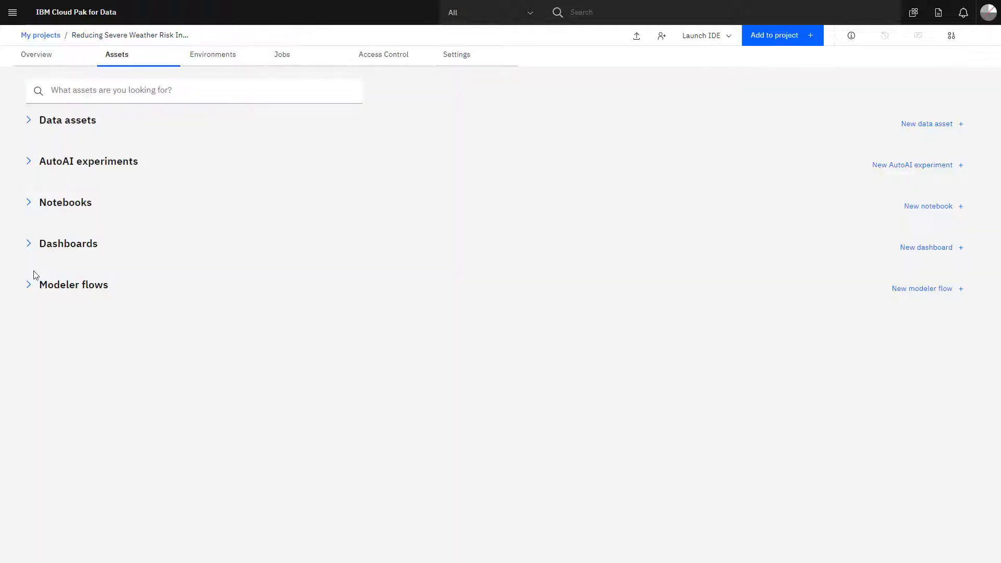
Step: Open the Hail Risk Modeler Flow from the project's modeler flows
{"action": "left_click", "coordinate": [29, 286]}
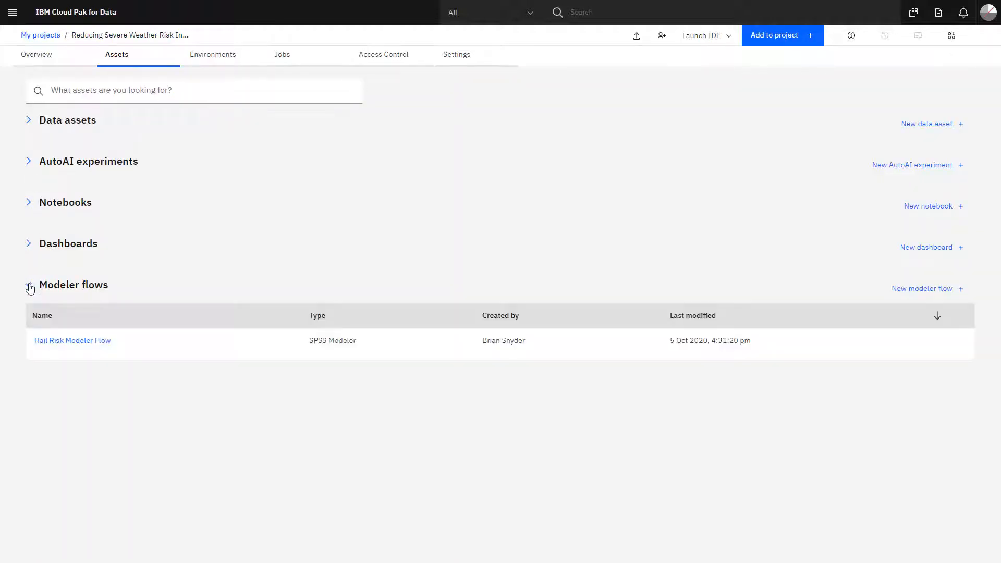
{"action": "left_click", "coordinate": [52, 345]}
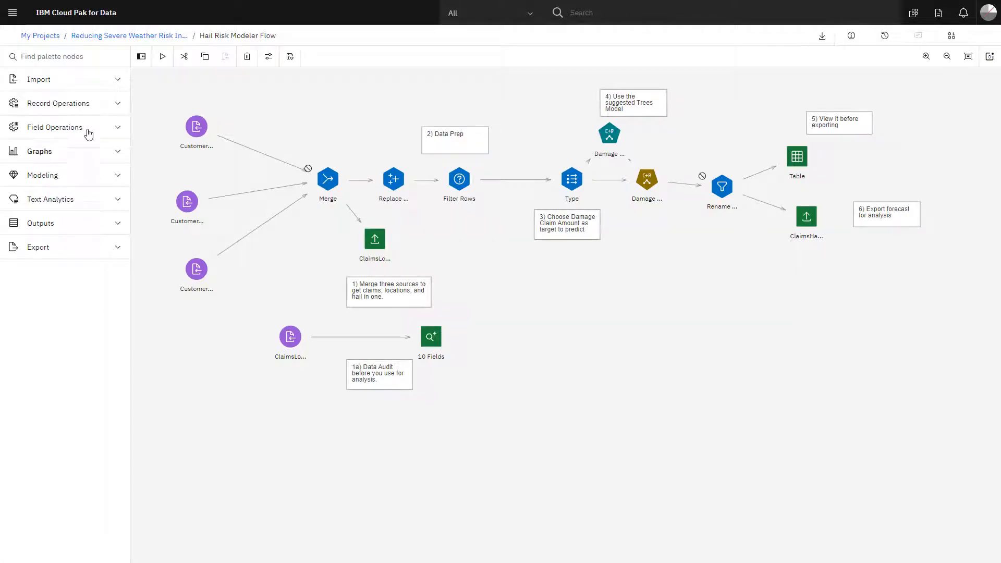
Step: Add a Data Asset import node above the existing source nodes and set its source to CustomerLocations.csv
{"action": "left_click", "coordinate": [118, 84]}
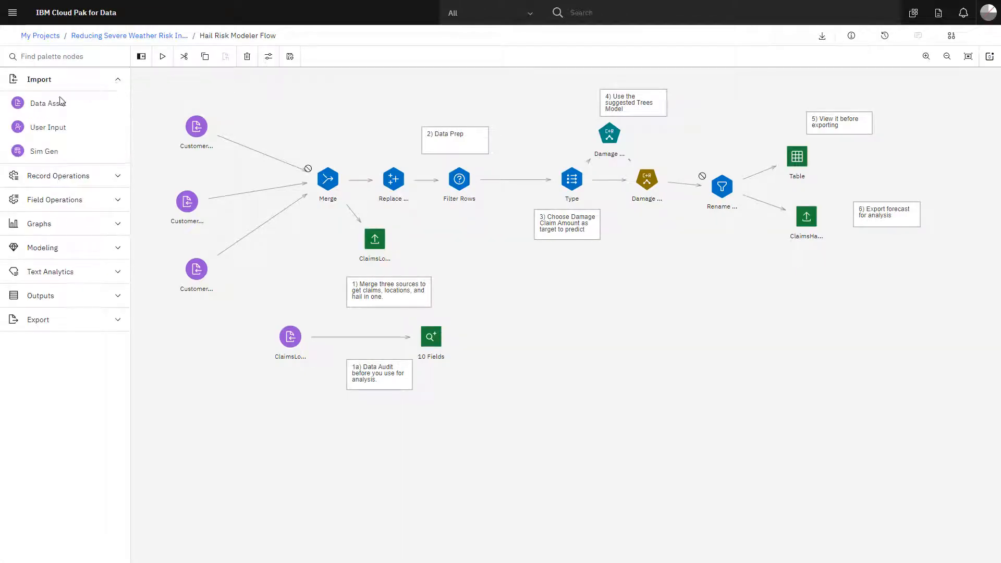
{"action": "left_click_drag", "start_coordinate": [44, 103], "coordinate": [224, 86]}
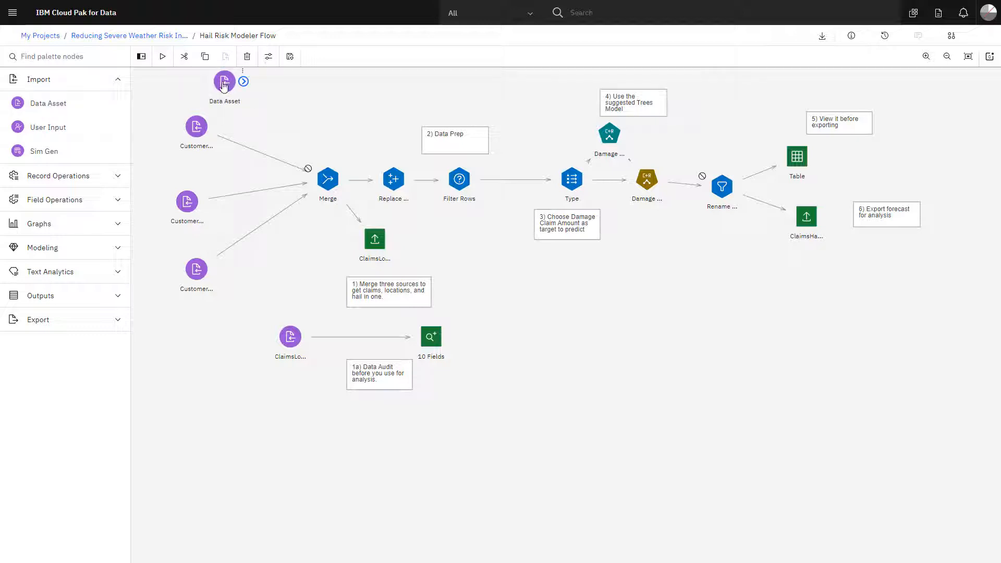
{"action": "double_click", "coordinate": [224, 86]}
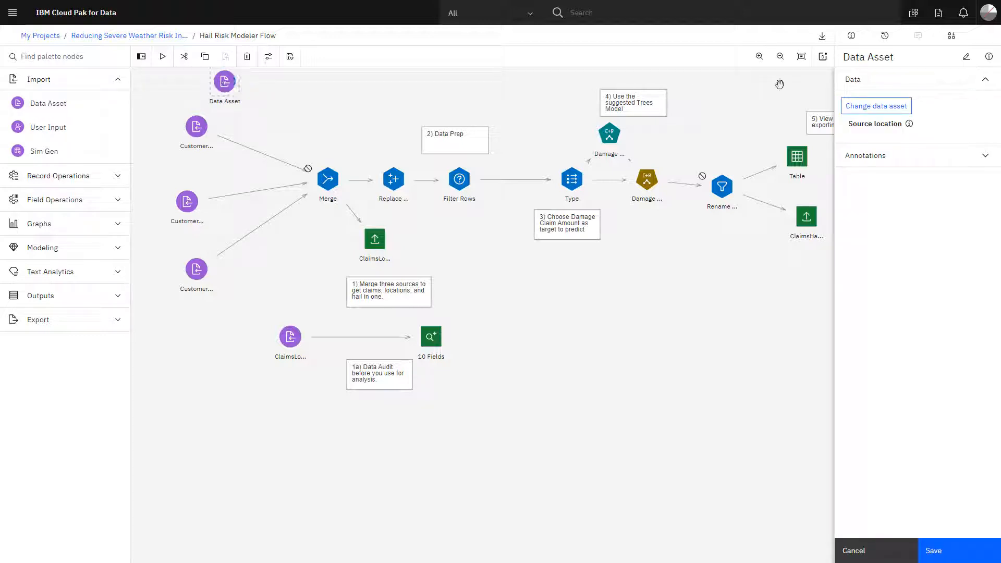
{"action": "left_click", "coordinate": [867, 106]}
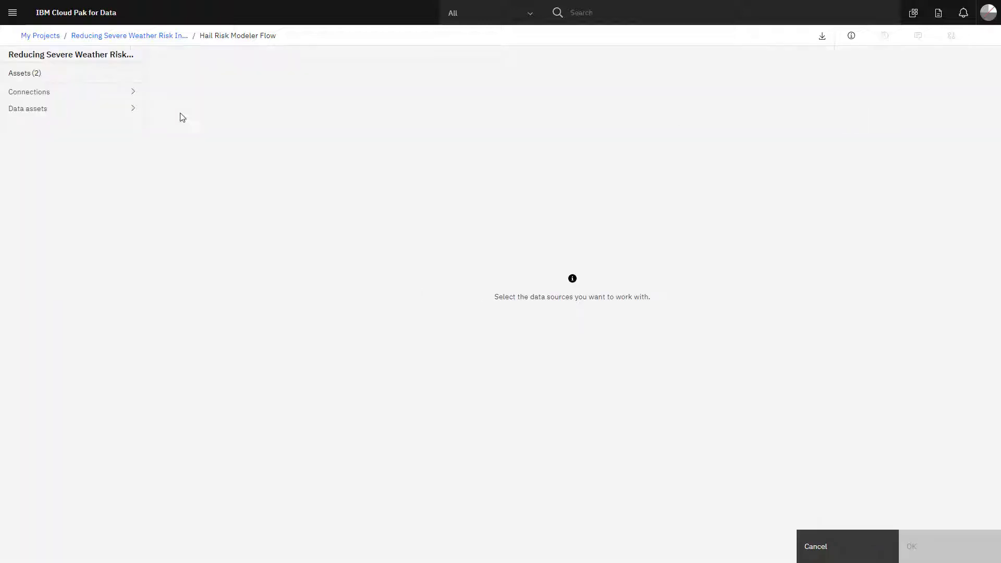
{"action": "left_click", "coordinate": [40, 112]}
{"action": "left_click", "coordinate": [172, 128]}
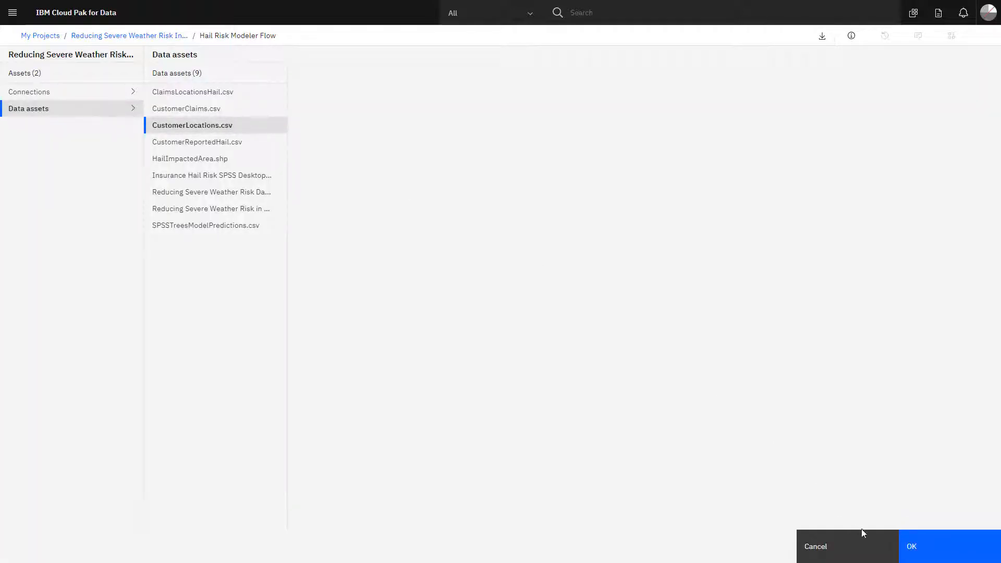
{"action": "left_click", "coordinate": [911, 546]}
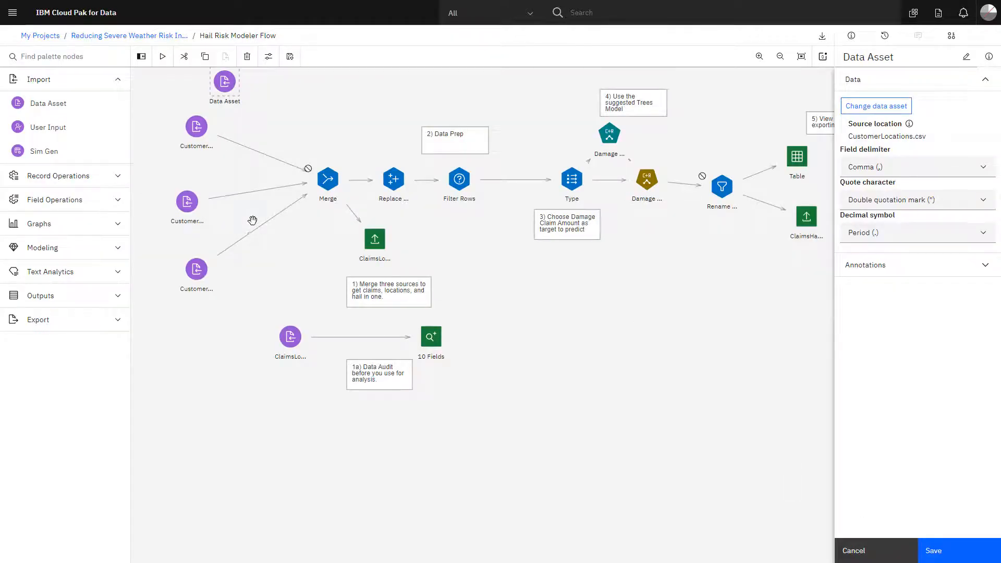
Step: Add a Table output node beside the new Data Asset node and connect the data asset to it
{"action": "left_click", "coordinate": [104, 81]}
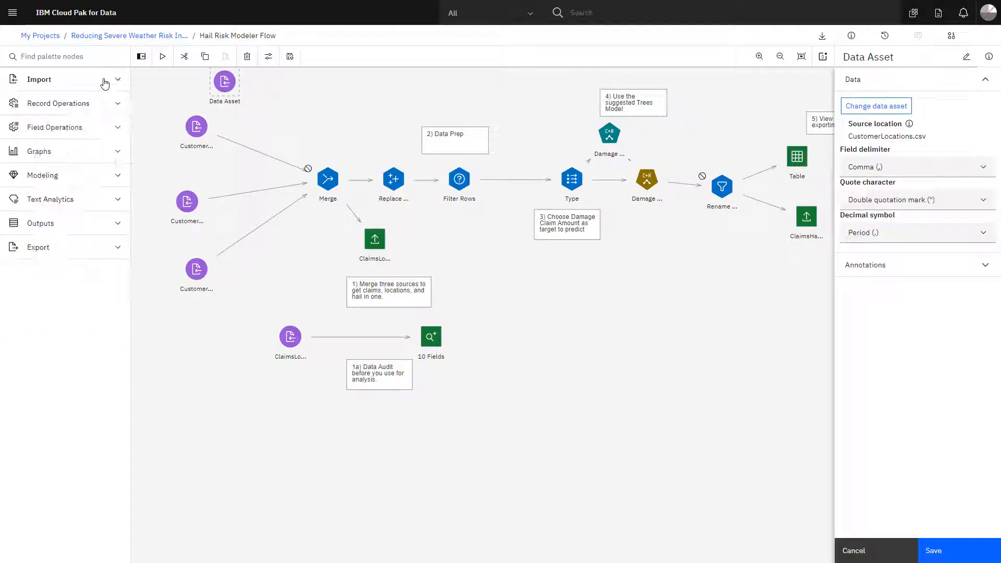
{"action": "left_click", "coordinate": [68, 223]}
{"action": "left_click_drag", "start_coordinate": [47, 249], "coordinate": [346, 92]}
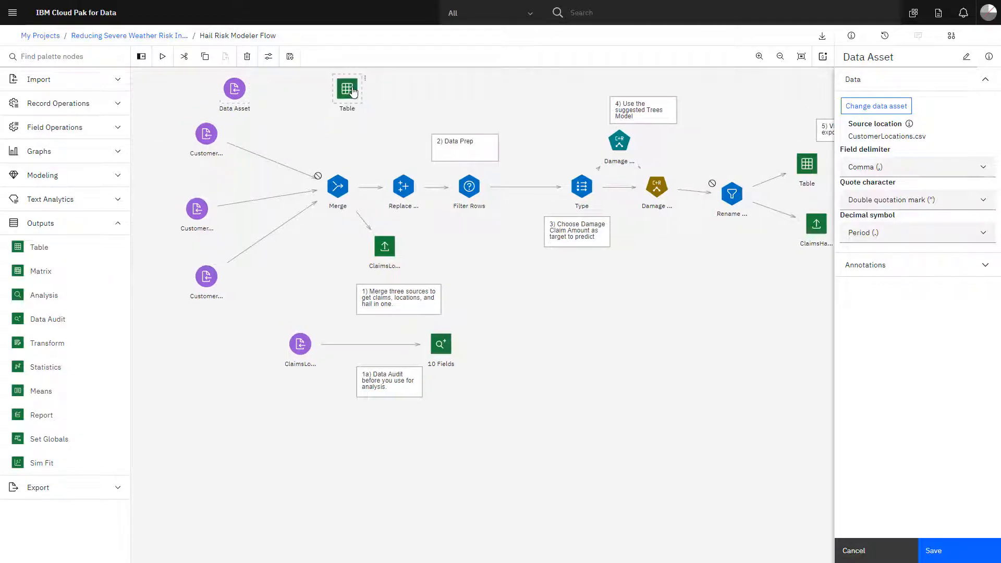
{"action": "mouse_move", "coordinate": [245, 97]}
{"action": "left_click_drag", "start_coordinate": [253, 92], "coordinate": [338, 94]}
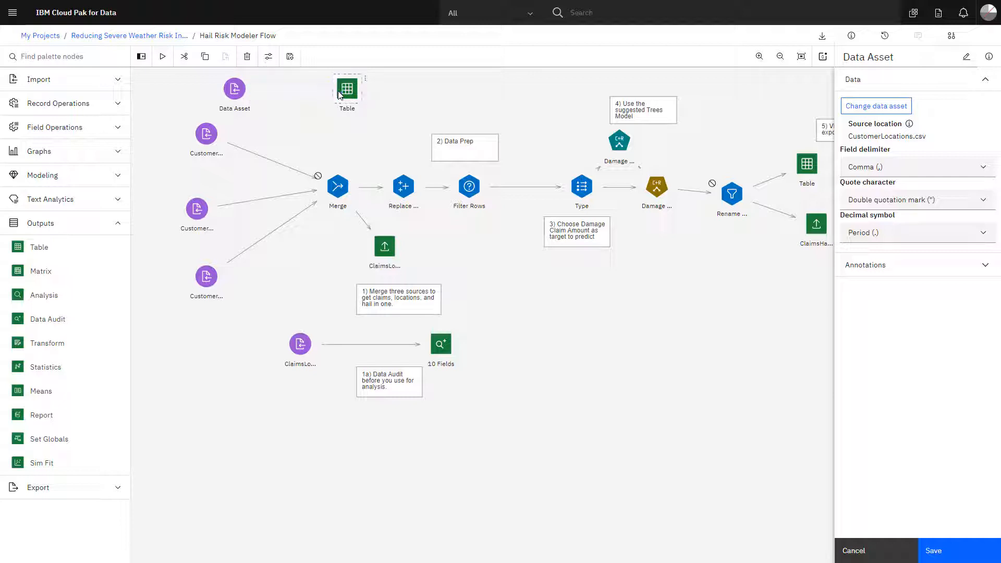
Step: Run the new Table node and open its generated table output
{"action": "left_click", "coordinate": [366, 79]}
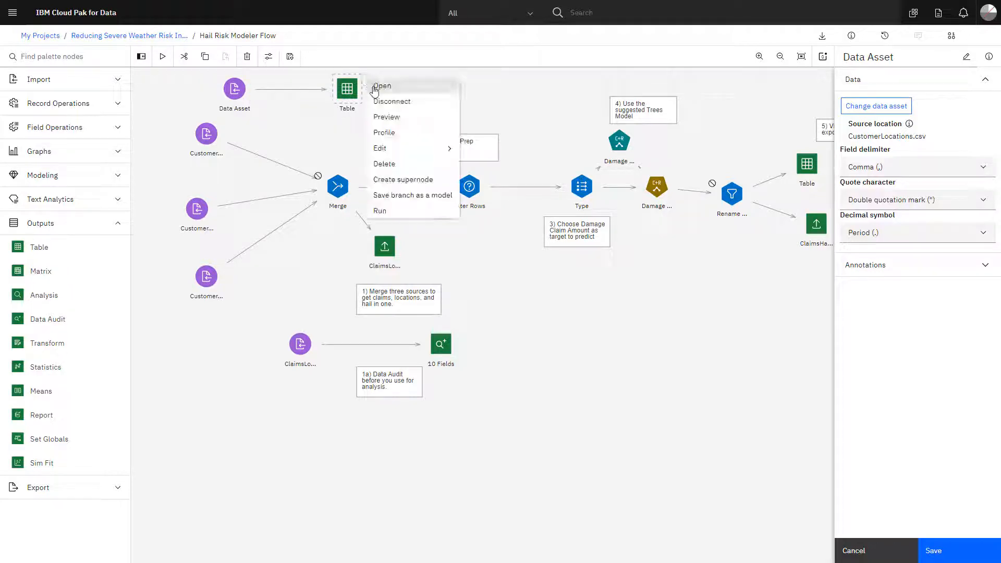
{"action": "left_click", "coordinate": [383, 211]}
{"action": "left_click", "coordinate": [980, 119]}
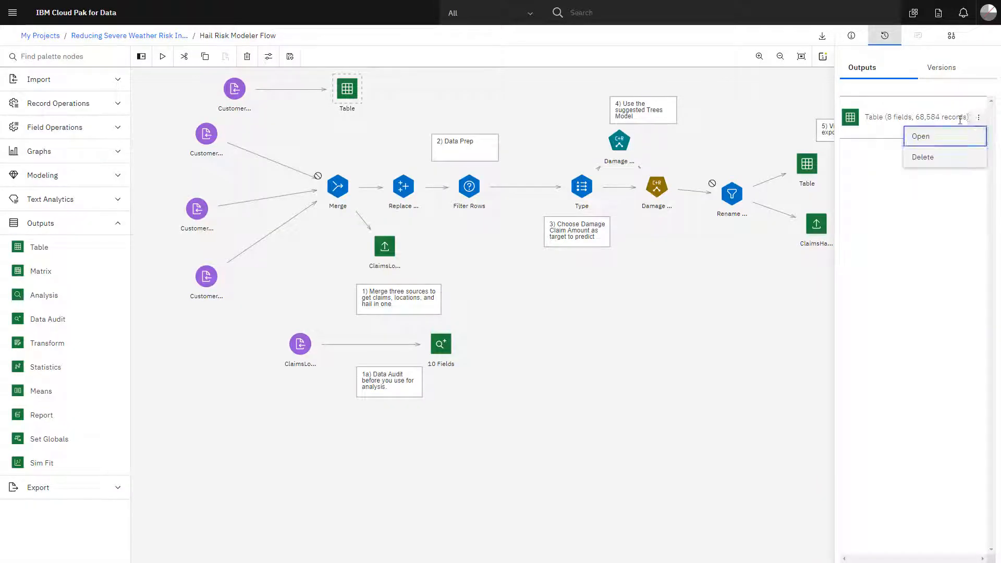
{"action": "left_click", "coordinate": [915, 137]}
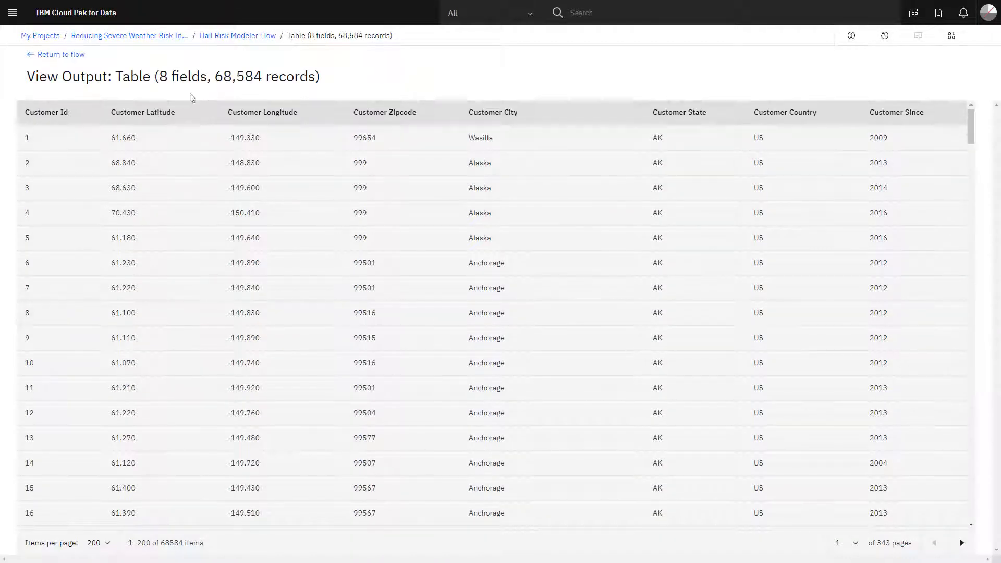
Step: Return to the flow and delete the added customer Data Asset node and its Table node above the existing sources
{"action": "left_click", "coordinate": [70, 56]}
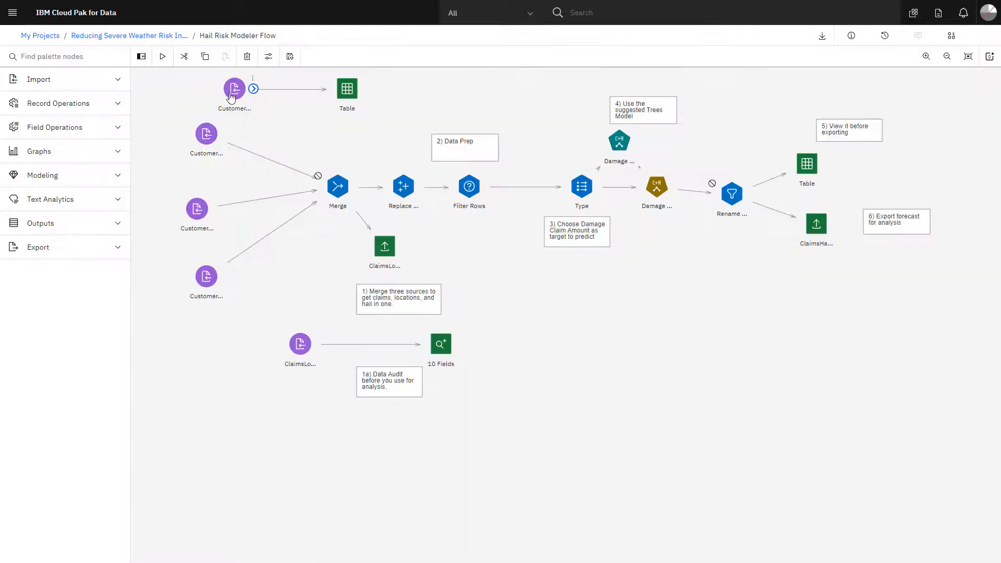
{"action": "key", "text": "Delete"}
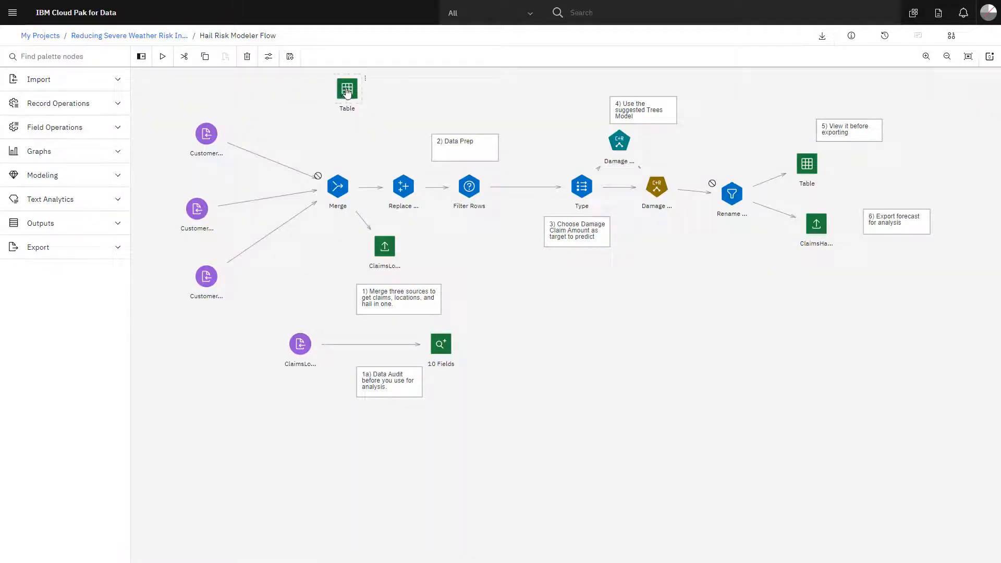
{"action": "key", "text": "Delete"}
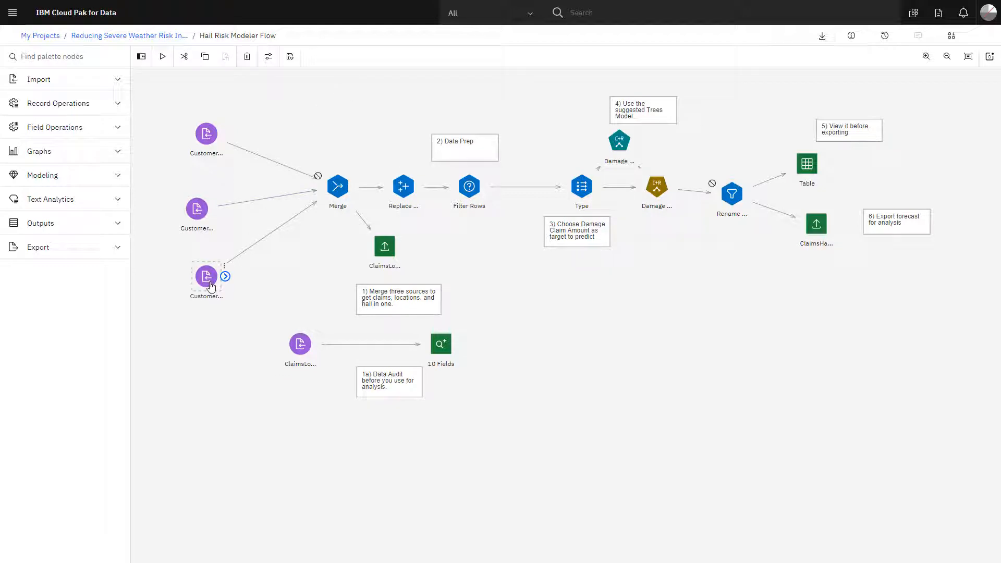
Step: Inspect the Merge node's settings, including its merge method, key field and join type
{"action": "double_click", "coordinate": [339, 188]}
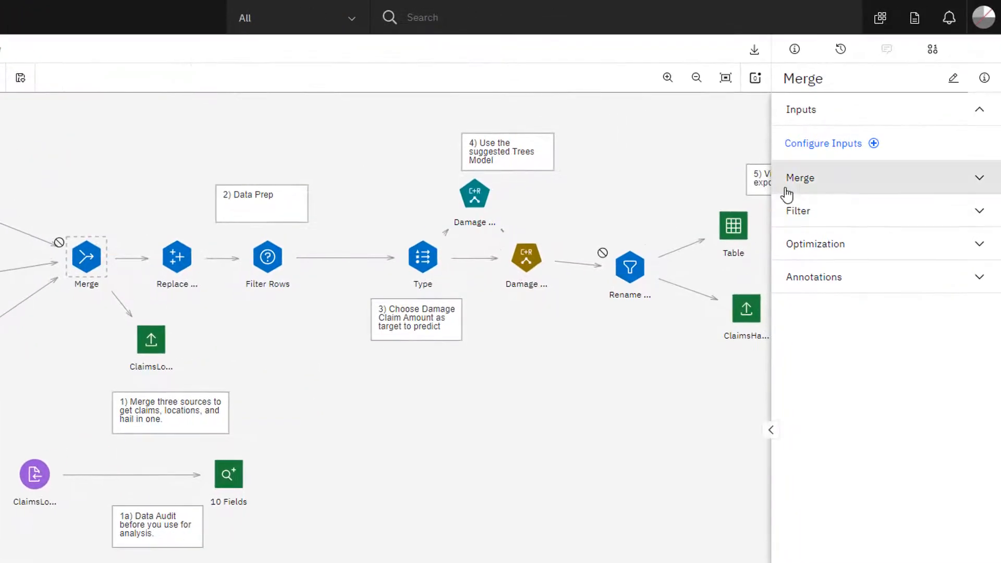
{"action": "left_click", "coordinate": [787, 193]}
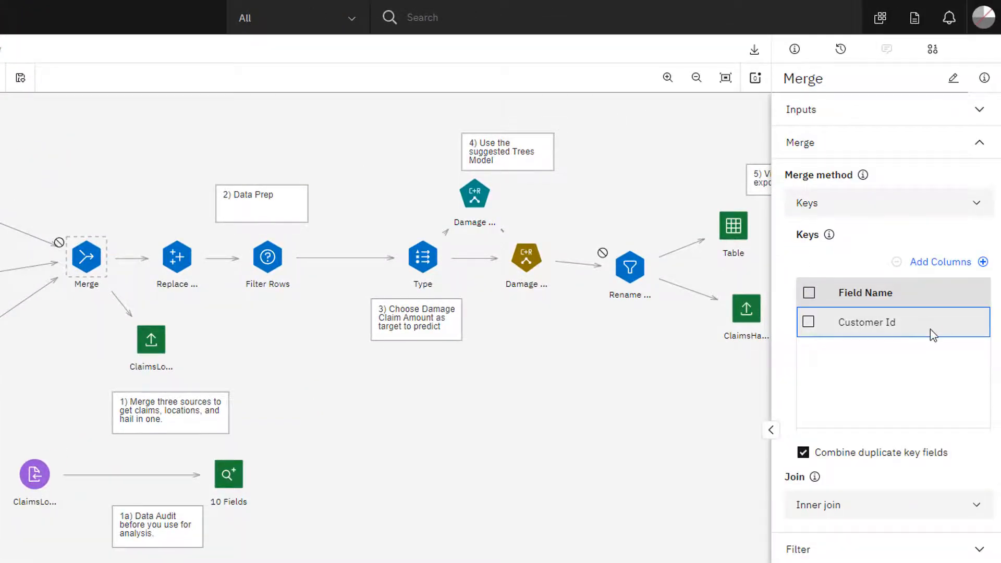
{"action": "left_click", "coordinate": [802, 147]}
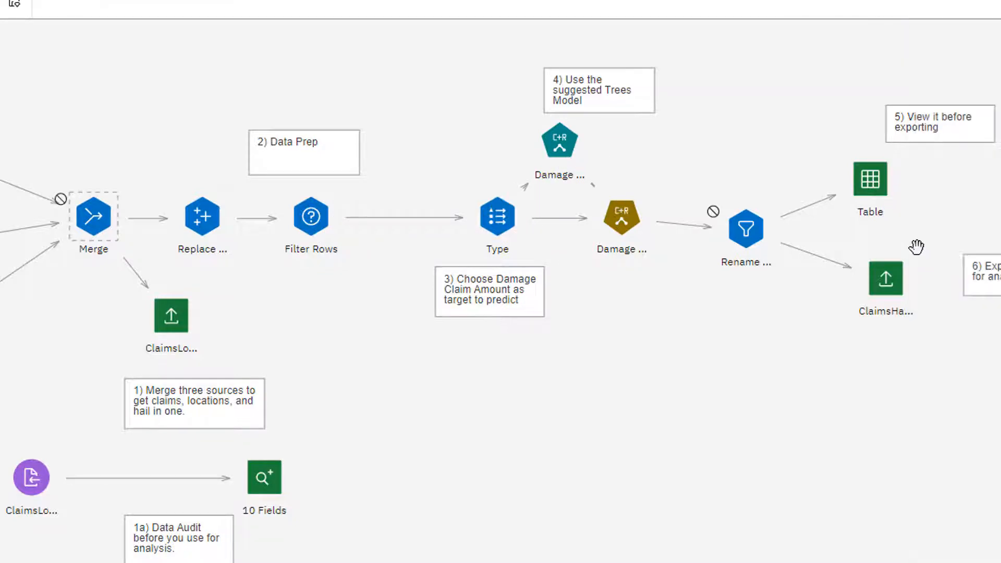
Step: Run the Table node that follows the Rename node and open its generated table output
{"action": "right_click", "coordinate": [893, 168]}
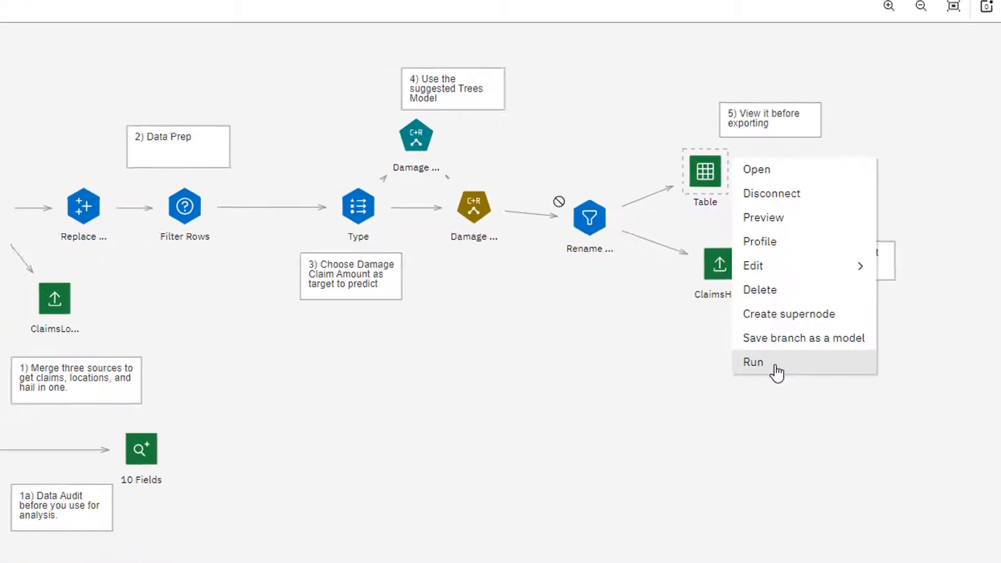
{"action": "left_click", "coordinate": [751, 379]}
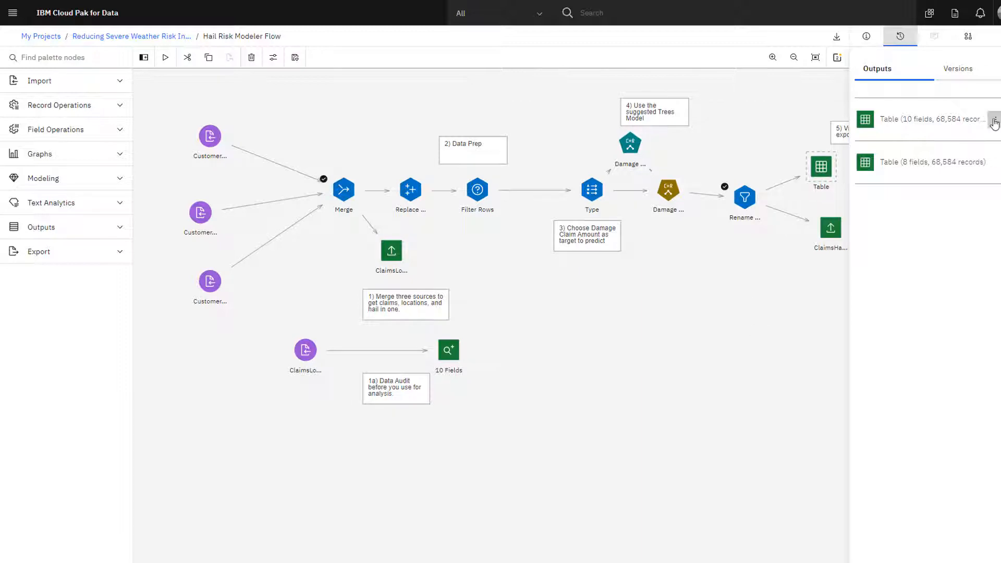
{"action": "left_click", "coordinate": [995, 123]}
{"action": "left_click", "coordinate": [932, 139]}
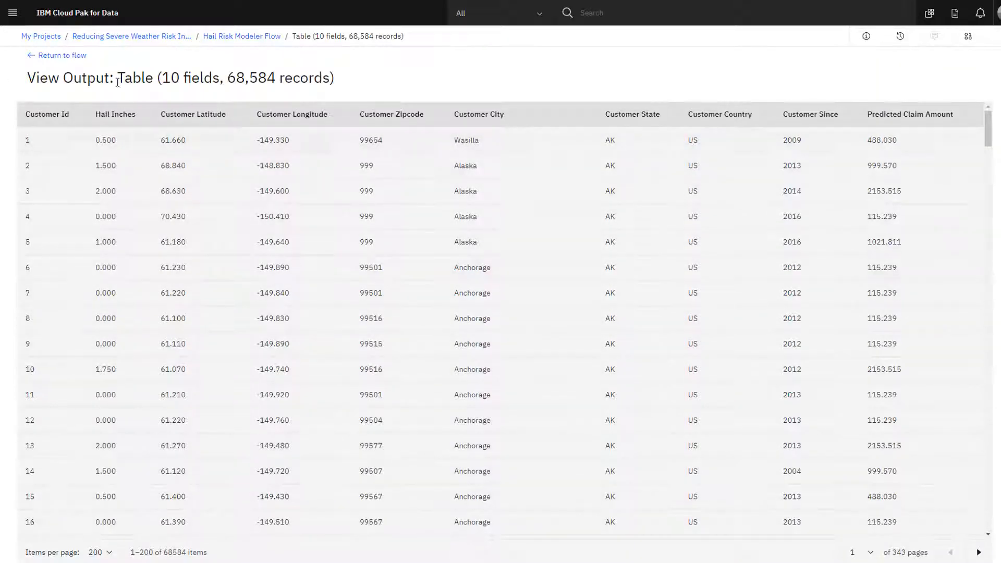
Step: Return to the flow, view the Damage Claim Amount model nugget, and examine the importance of the Hail Inches feature
{"action": "left_click", "coordinate": [74, 61]}
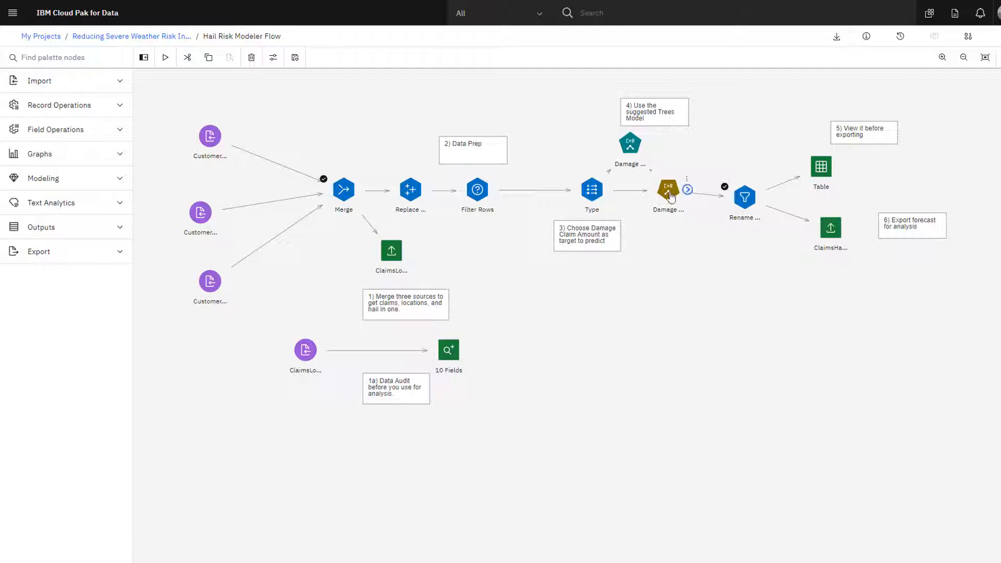
{"action": "right_click", "coordinate": [669, 196]}
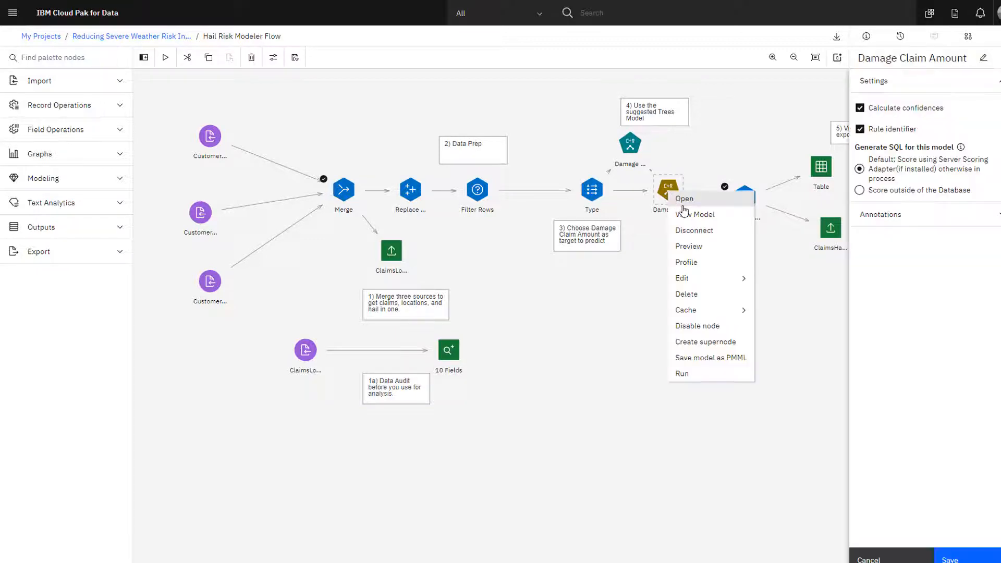
{"action": "left_click", "coordinate": [686, 218]}
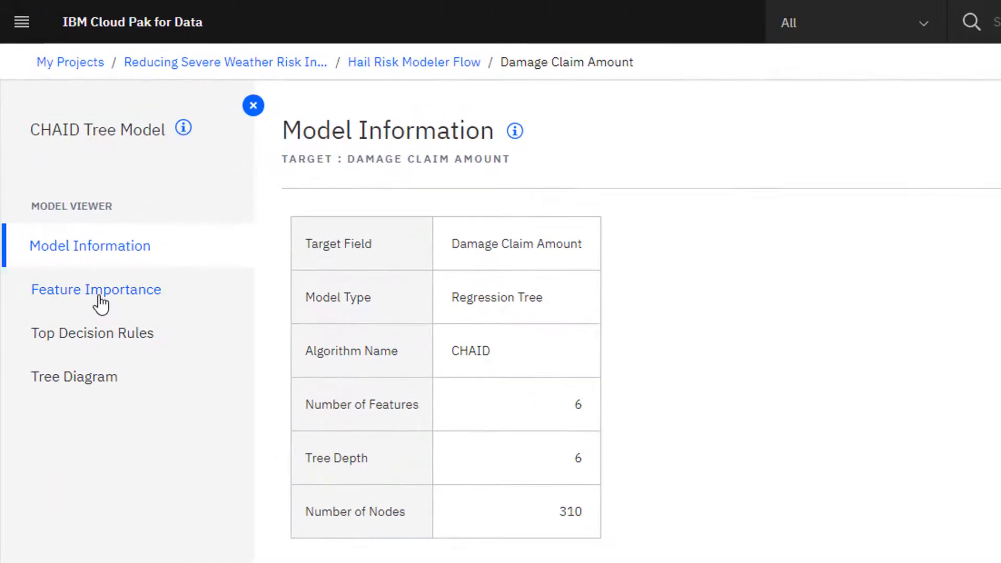
{"action": "left_click", "coordinate": [101, 301]}
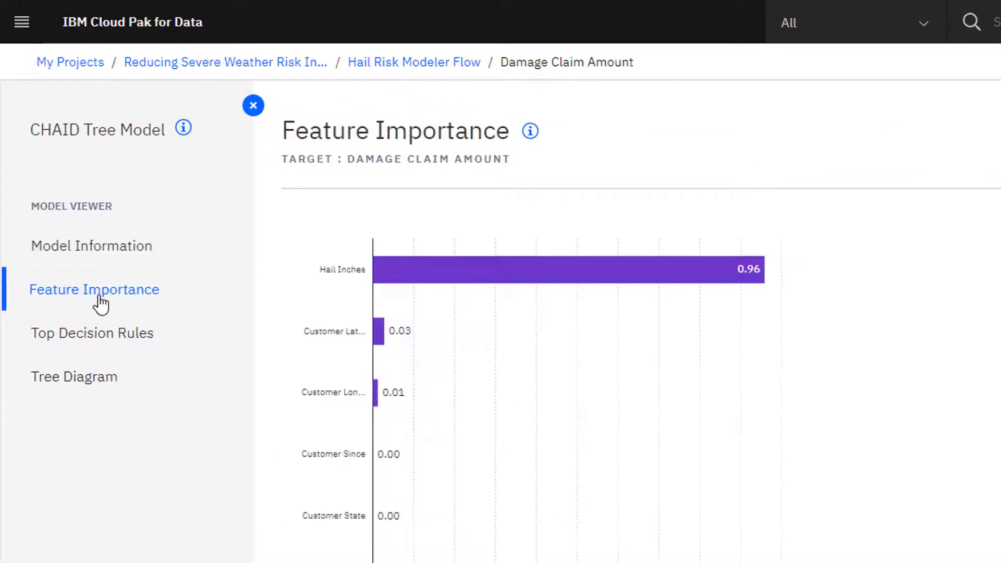
{"action": "mouse_move", "coordinate": [531, 282]}
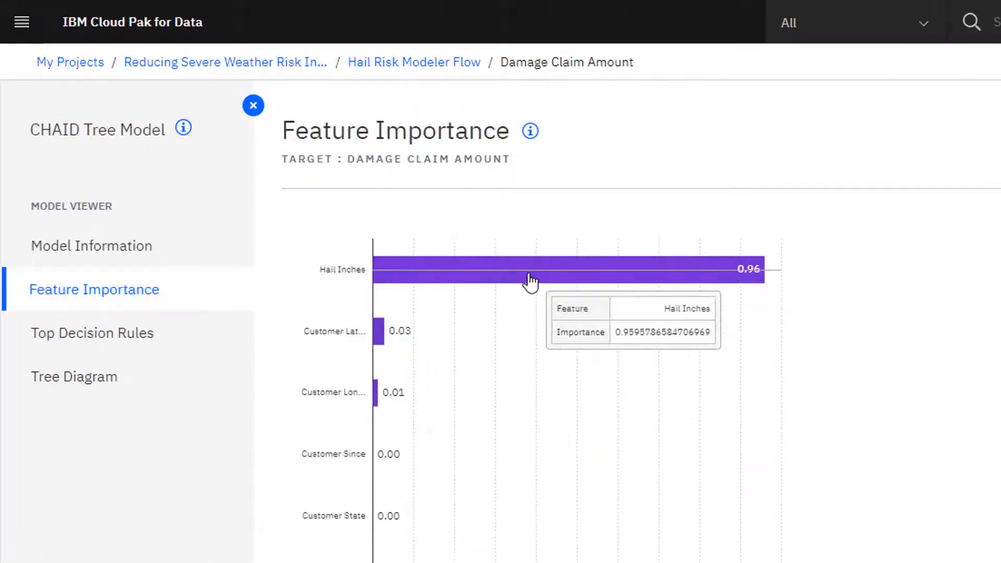
Step: Review the CHAID model's Top Decision Rules and Tree Diagram, and return to the Hail Risk Modeler Flow
{"action": "left_click", "coordinate": [121, 338]}
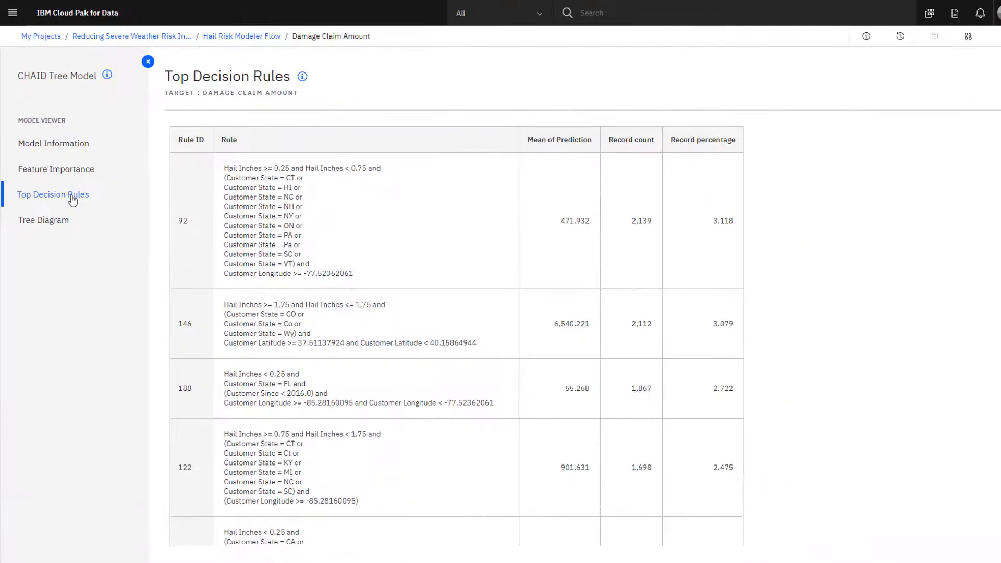
{"action": "left_click", "coordinate": [62, 223]}
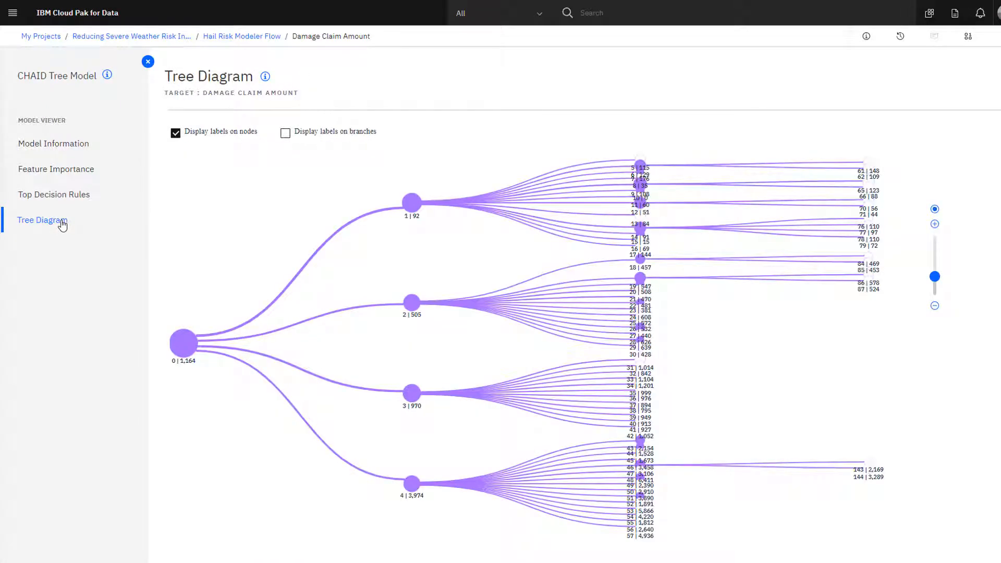
{"action": "left_click", "coordinate": [262, 36]}
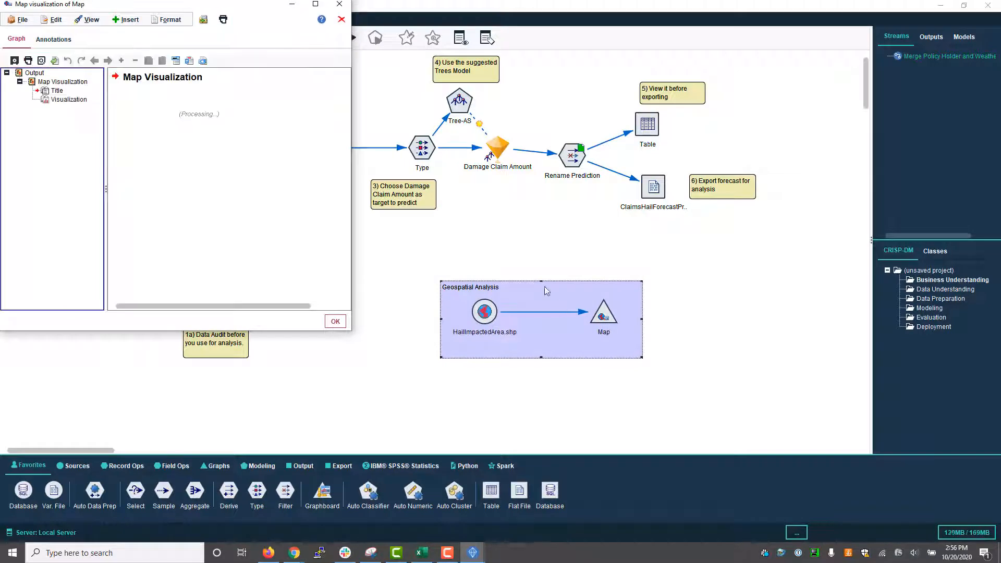
Step: Maximize the Map Visualization output in SPSS Modeler and examine the hail impacted area on the map
{"action": "left_click", "coordinate": [315, 5]}
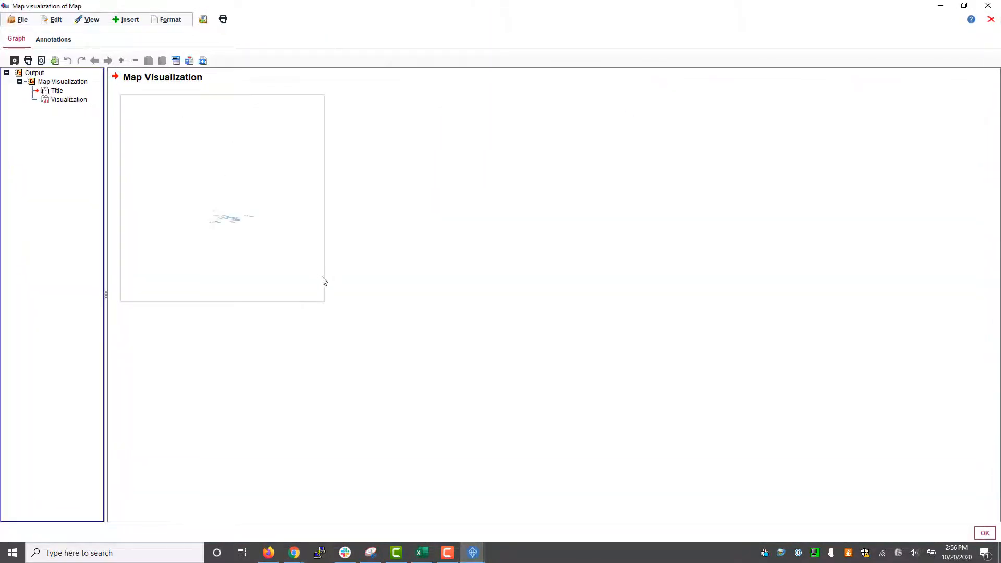
{"action": "left_click", "coordinate": [231, 224]}
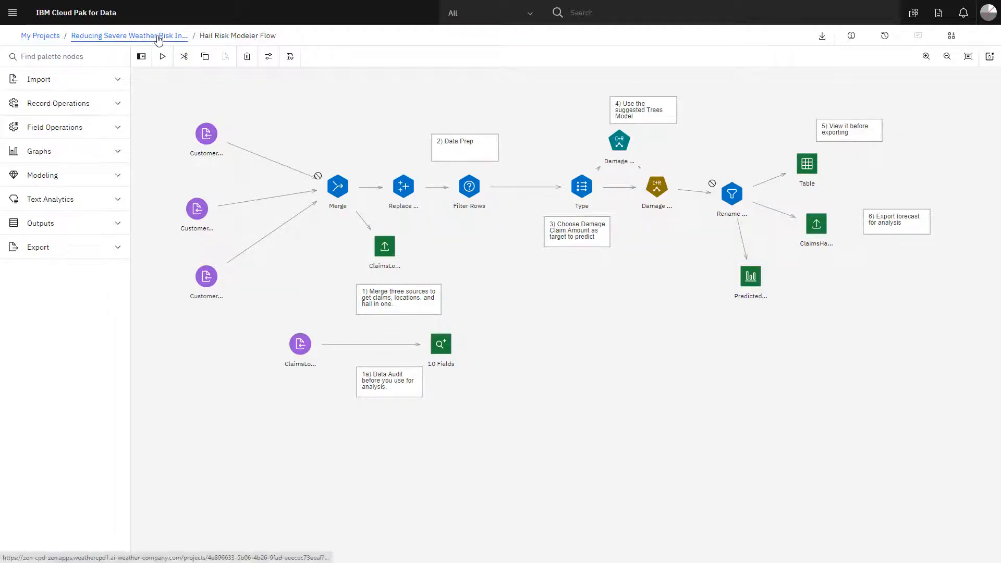
Step: Go back to the severe weather project in Cloud Pak for Data and open the Reducing Hail Risk Extra Trees Regressor notebook
{"action": "left_click", "coordinate": [159, 41]}
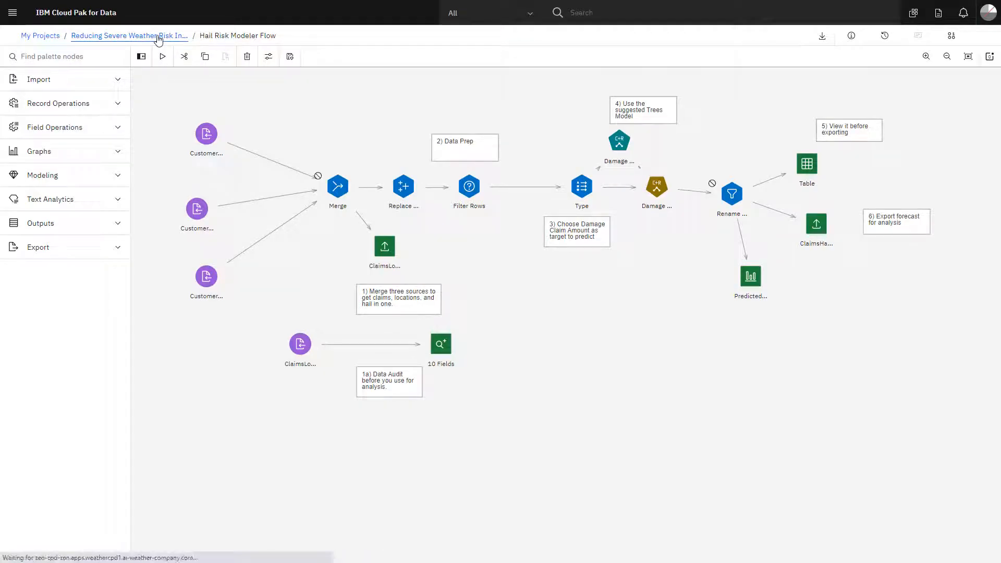
{"action": "left_click", "coordinate": [29, 203]}
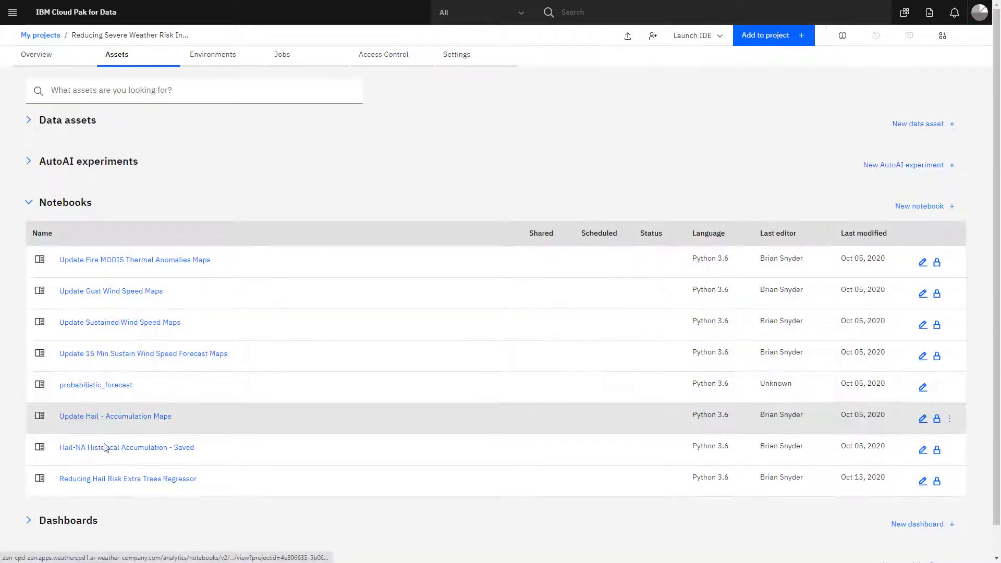
{"action": "left_click", "coordinate": [121, 479]}
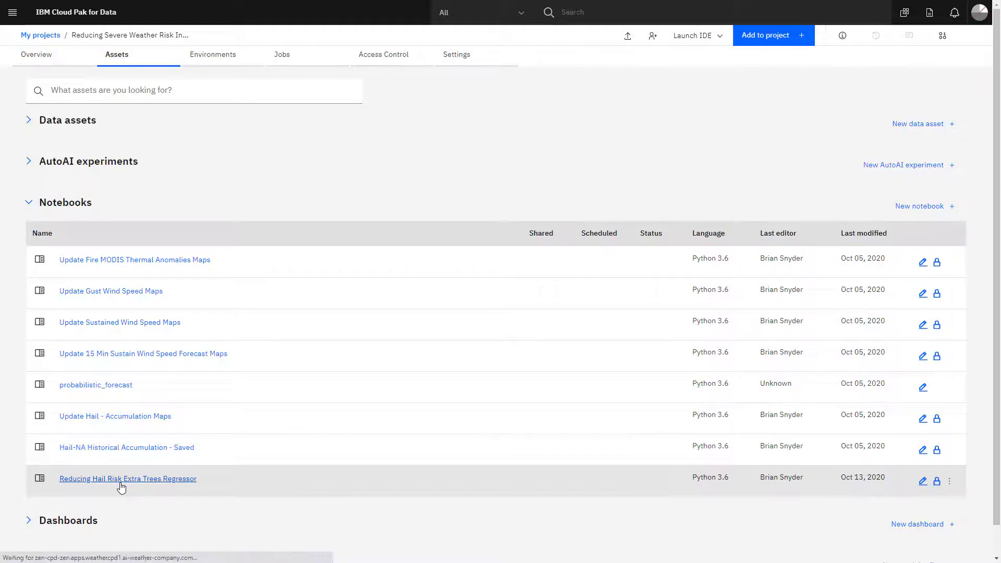
Step: Review the notebook from the claims data exploration through the Extra Trees model training and scoring to the Watson Machine Learning client code
{"action": "scroll", "coordinate": [997, 161], "scroll_direction": "down", "scroll_amount": 10}
{"action": "left_click_drag", "start_coordinate": [997, 161], "coordinate": [997, 178]}
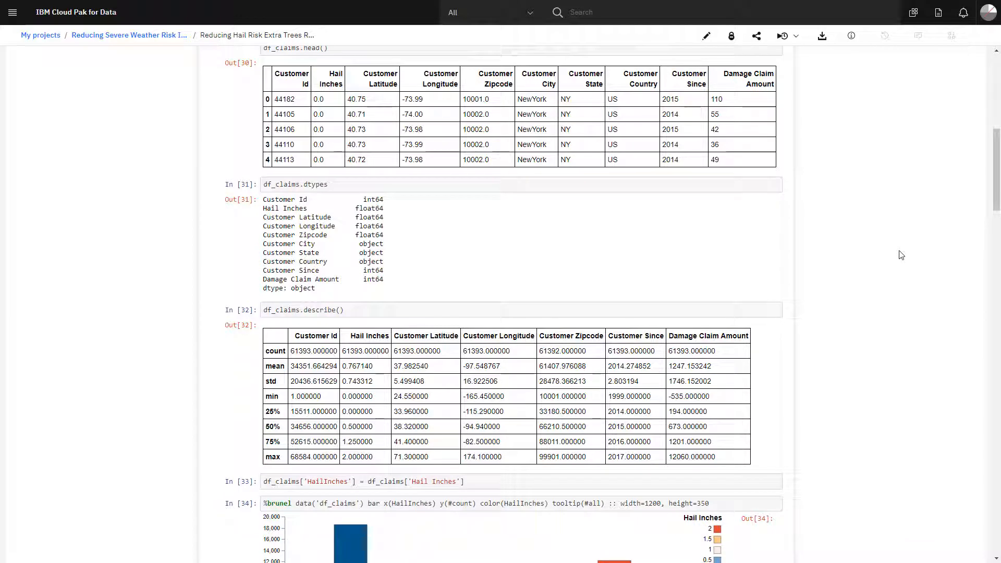
{"action": "scroll", "coordinate": [901, 255], "scroll_direction": "down", "scroll_amount": 4}
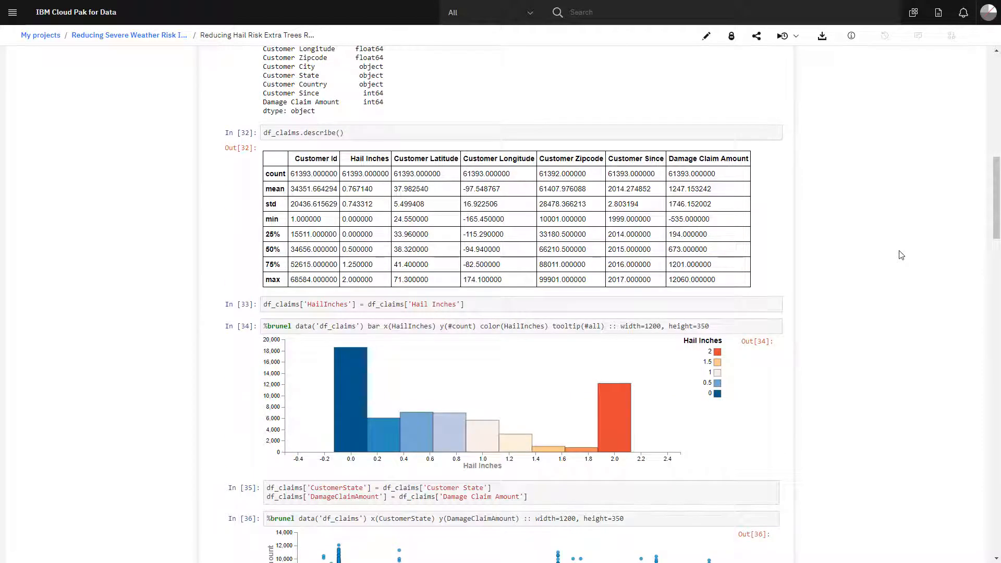
{"action": "scroll", "coordinate": [902, 255], "scroll_direction": "down", "scroll_amount": 15}
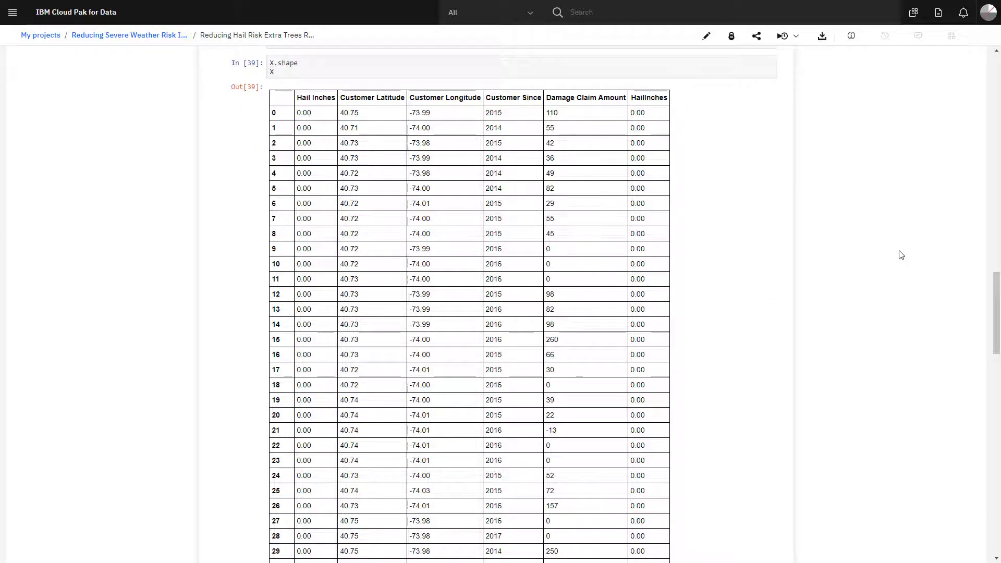
{"action": "scroll", "coordinate": [901, 255], "scroll_direction": "down", "scroll_amount": 10}
{"action": "scroll", "coordinate": [901, 255], "scroll_direction": "down", "scroll_amount": 10}
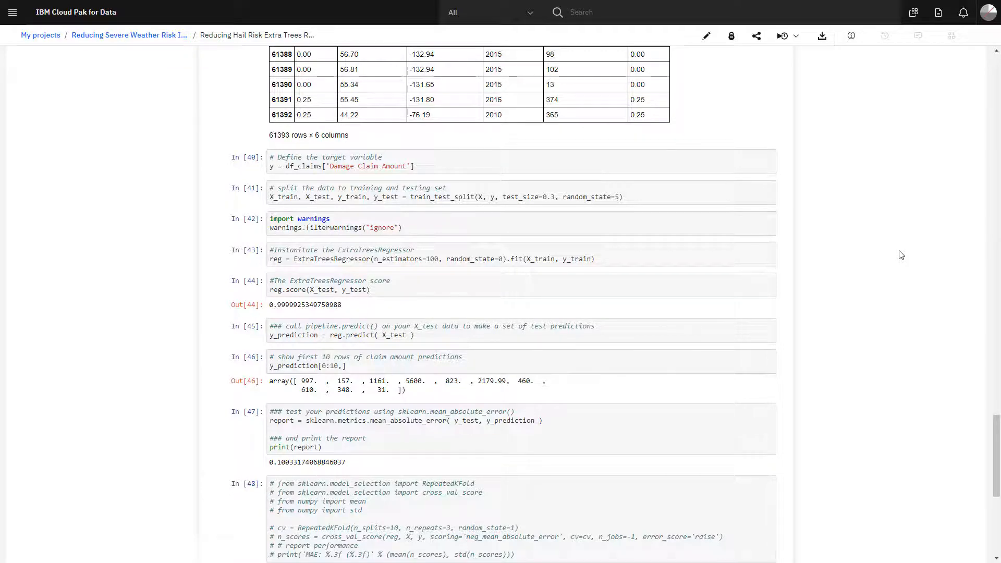
{"action": "scroll", "coordinate": [901, 255], "scroll_direction": "down", "scroll_amount": 8}
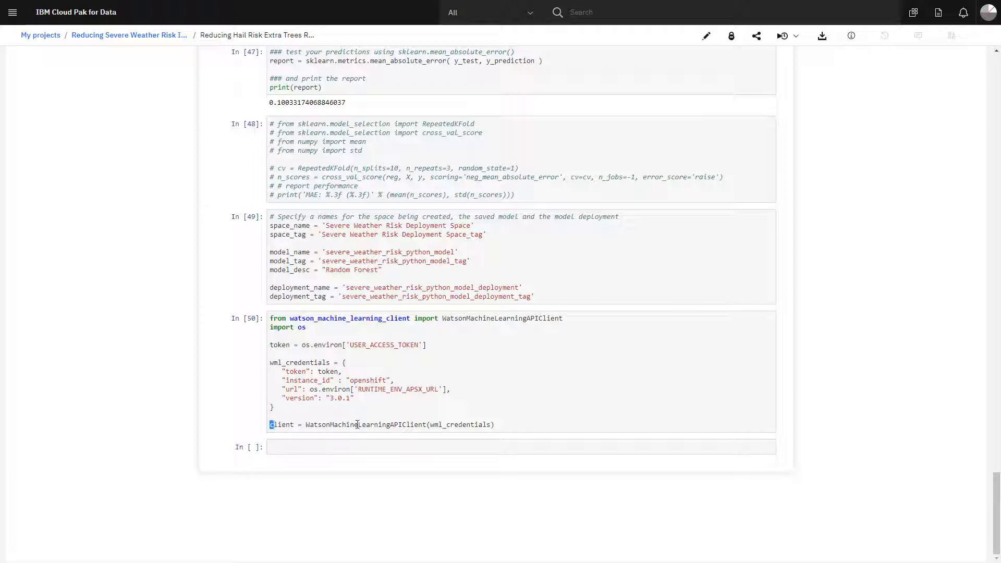
{"action": "left_click_drag", "start_coordinate": [358, 425], "coordinate": [506, 428]}
Step: Return to the project assets and open the Severe Weather Risk Damage Prediction AutoAI experiment
{"action": "left_click", "coordinate": [129, 34]}
{"action": "left_click", "coordinate": [27, 170]}
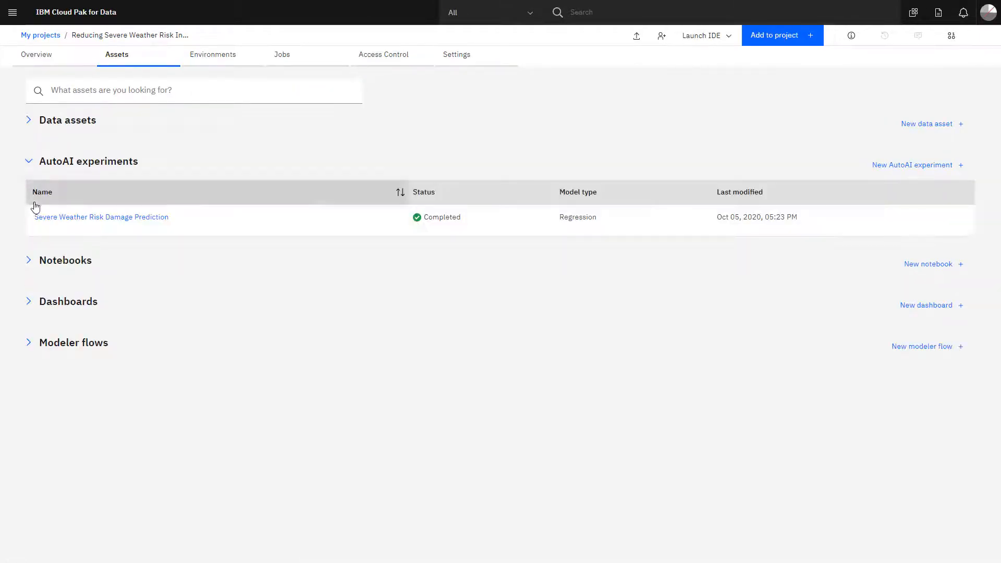
{"action": "left_click", "coordinate": [73, 220]}
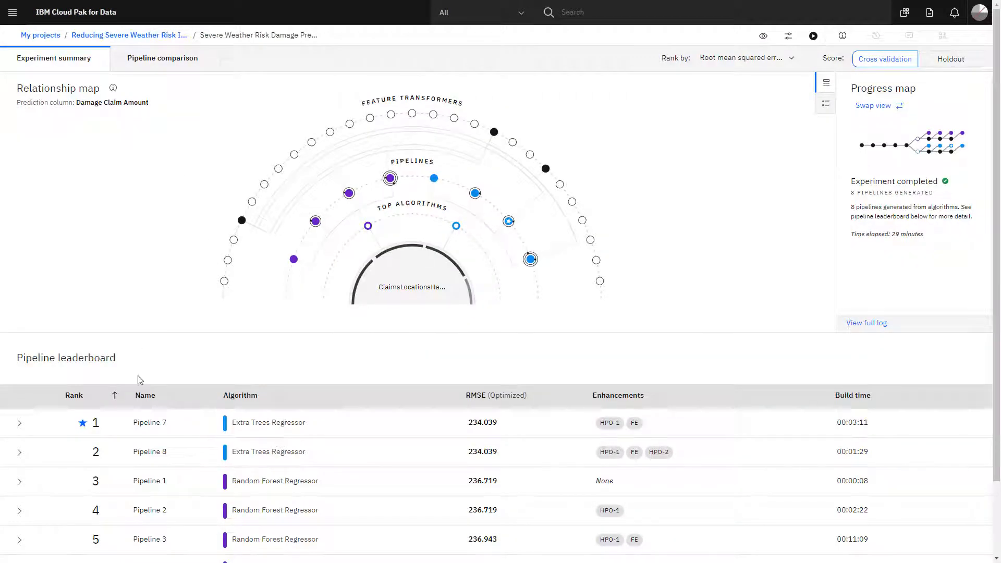
Step: Examine the experiment's pipeline leaderboard and progress map, and restore the relationship map as the main view
{"action": "scroll", "coordinate": [145, 452], "scroll_direction": "down", "scroll_amount": 2}
{"action": "scroll", "coordinate": [148, 450], "scroll_direction": "up", "scroll_amount": 2}
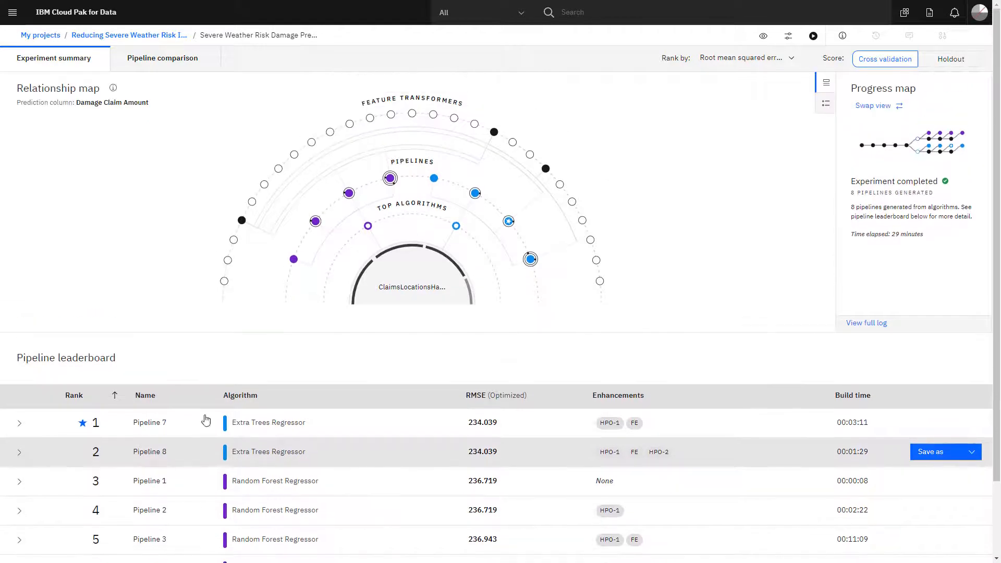
{"action": "left_click", "coordinate": [877, 105]}
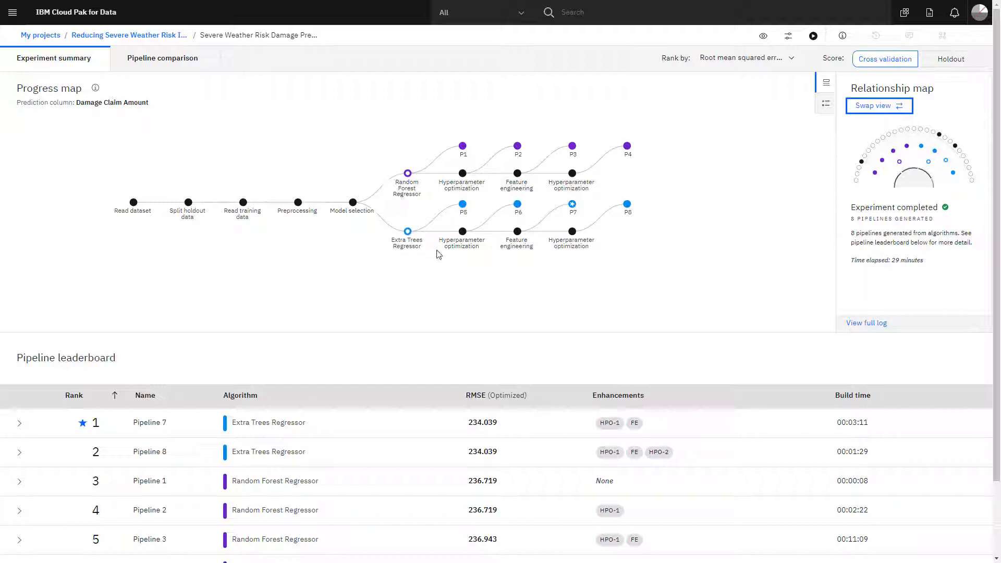
{"action": "left_click", "coordinate": [877, 105]}
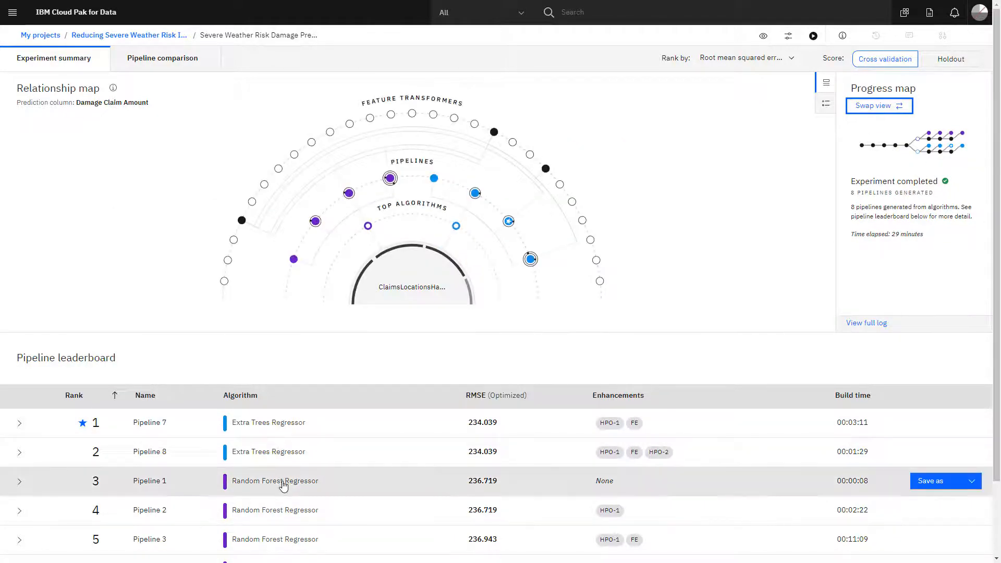
Step: Open Pipeline 1 from the leaderboard and review its evaluation measures, model information and feature importance
{"action": "left_click", "coordinate": [283, 483]}
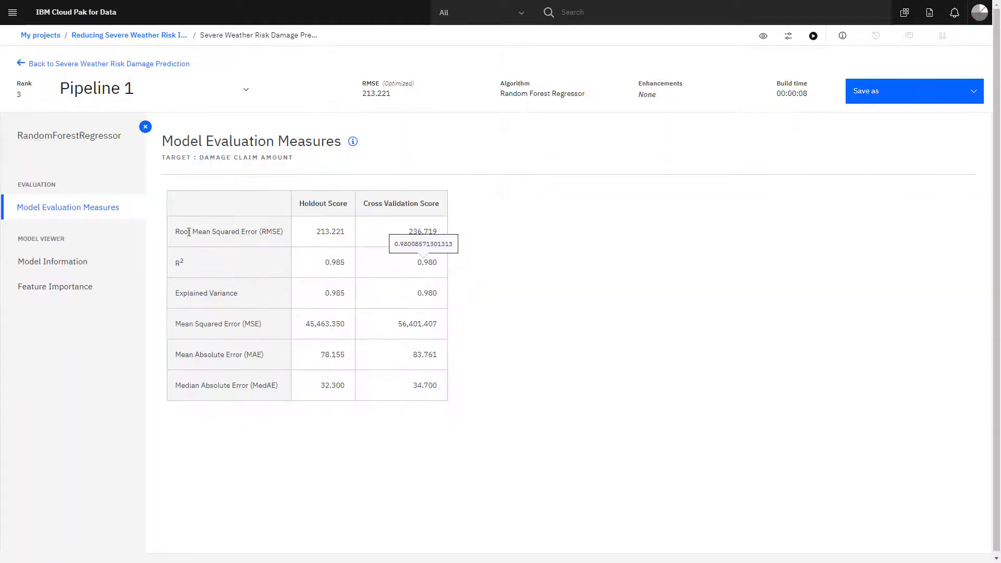
{"action": "left_click", "coordinate": [28, 268]}
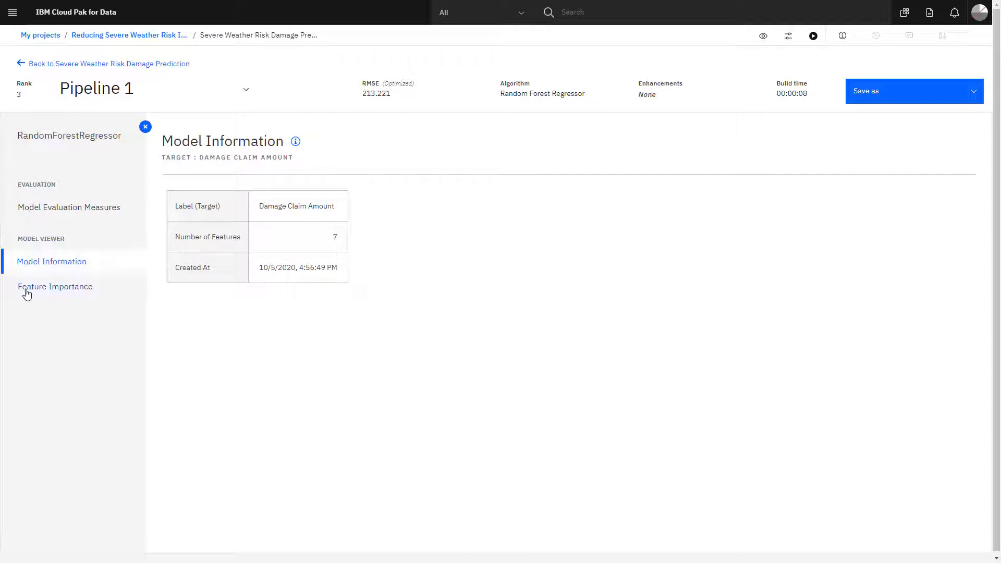
{"action": "left_click", "coordinate": [27, 293]}
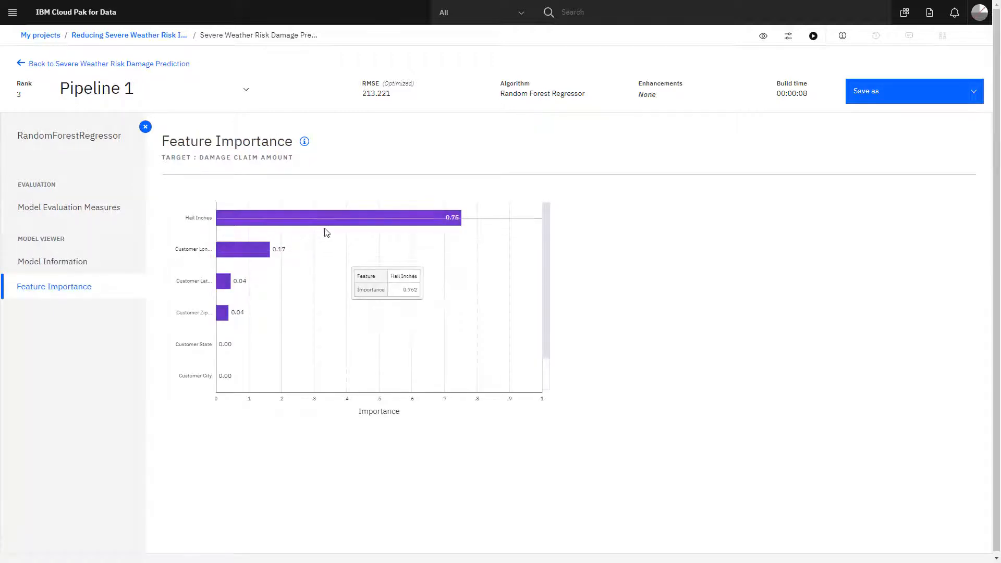
Step: Save Pipeline 1 as a project model named Severe Weather Risk Damage Prediction - P1 RandomForestRegressorEstimator
{"action": "left_click", "coordinate": [949, 100]}
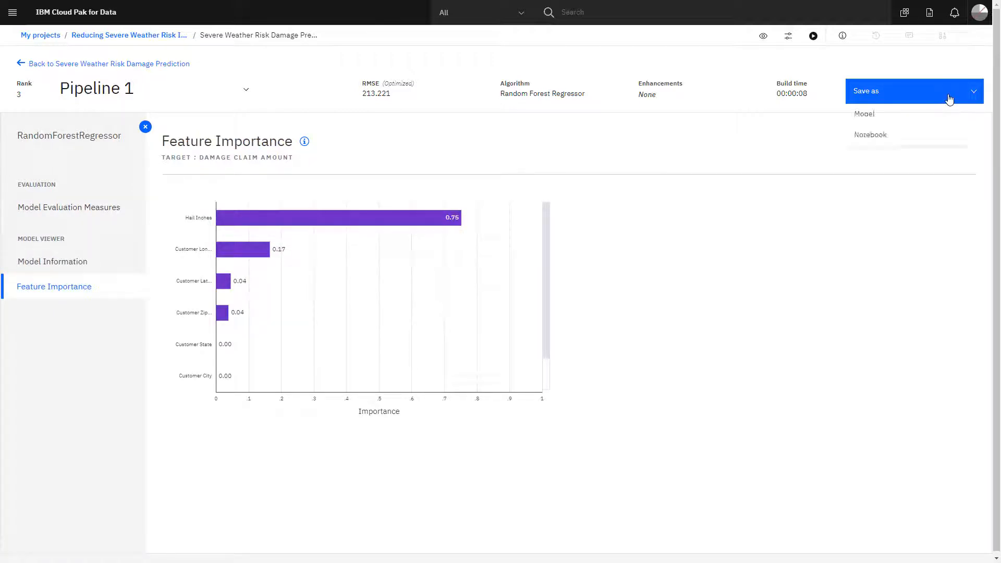
{"action": "left_click", "coordinate": [867, 118]}
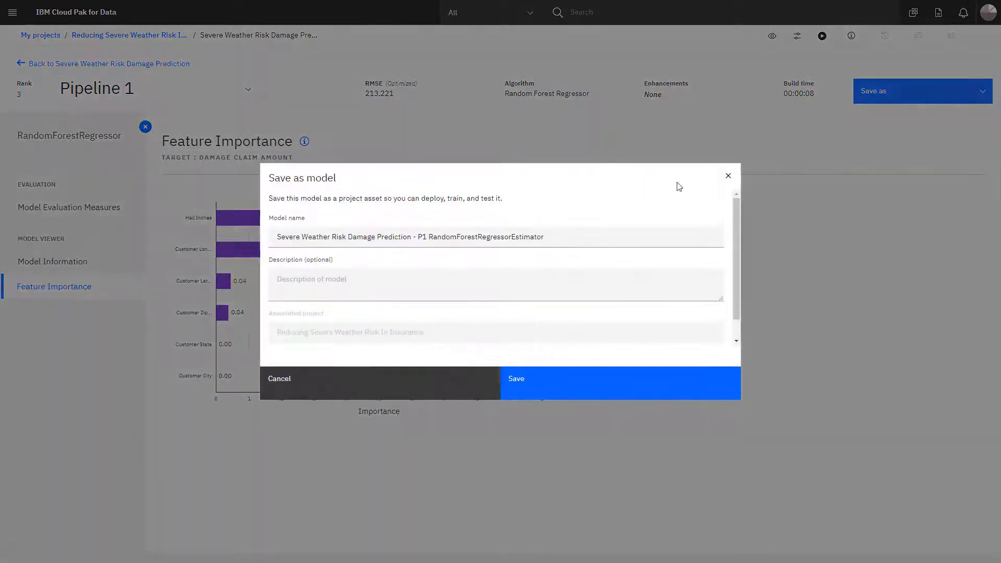
{"action": "left_click", "coordinate": [525, 384]}
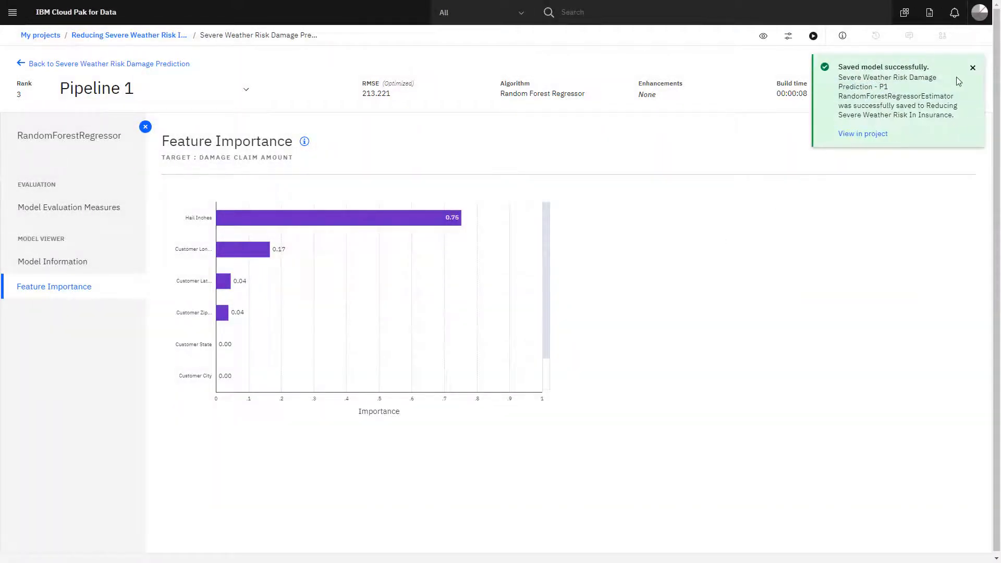
{"action": "left_click", "coordinate": [972, 71]}
Step: Export Pipeline 1 as an auto-generated notebook and save that notebook
{"action": "left_click", "coordinate": [872, 92]}
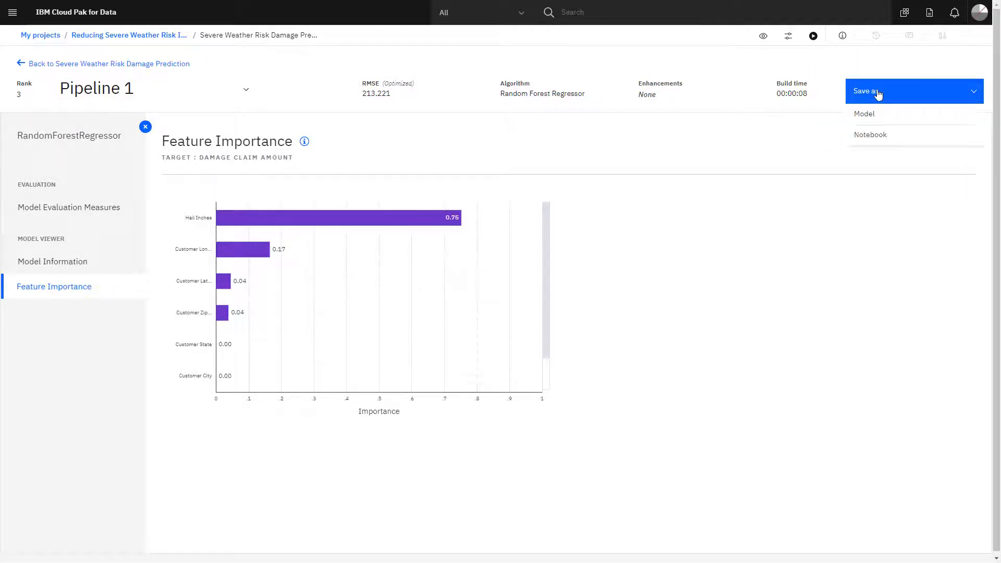
{"action": "left_click", "coordinate": [867, 137]}
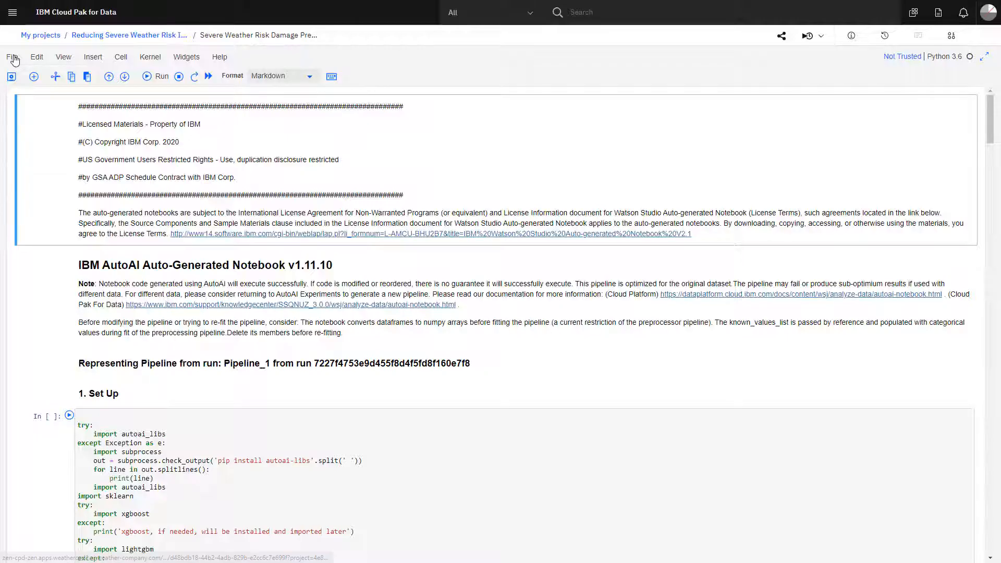
{"action": "left_click", "coordinate": [12, 56]}
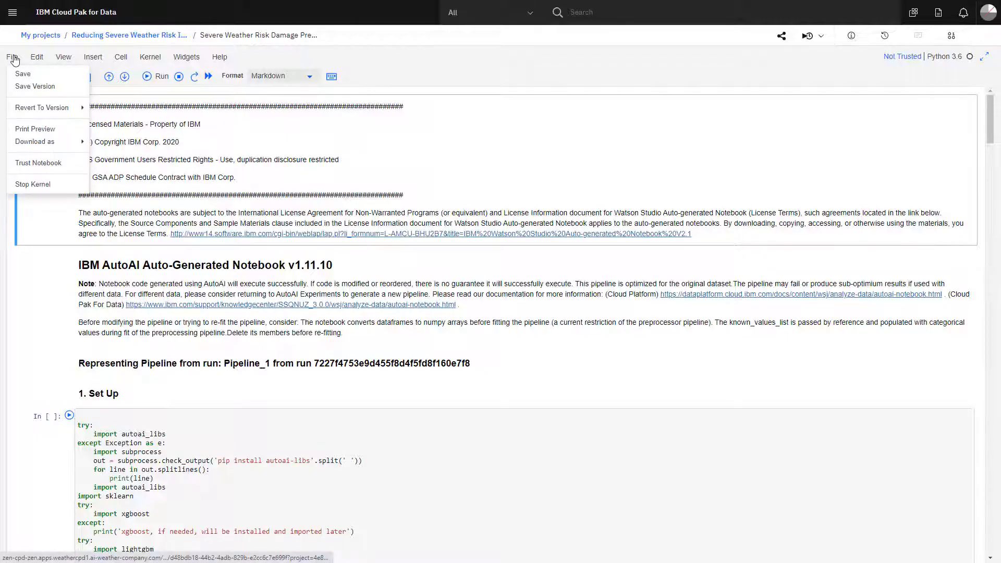
{"action": "left_click", "coordinate": [18, 73]}
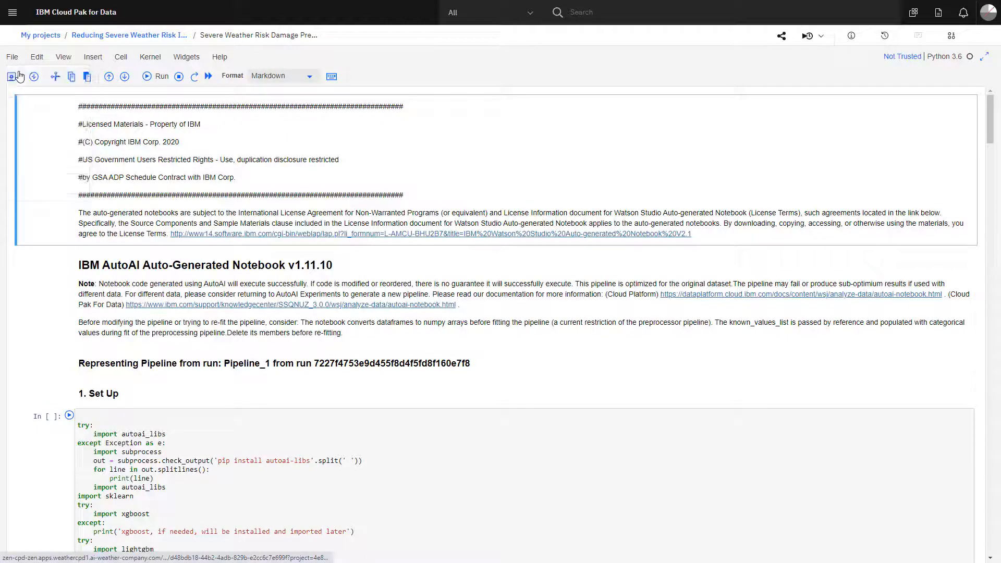
Step: Return to the project assets and promote the P1 RandomForestRegressorEstimator model to the associated deployment space
{"action": "left_click", "coordinate": [93, 36]}
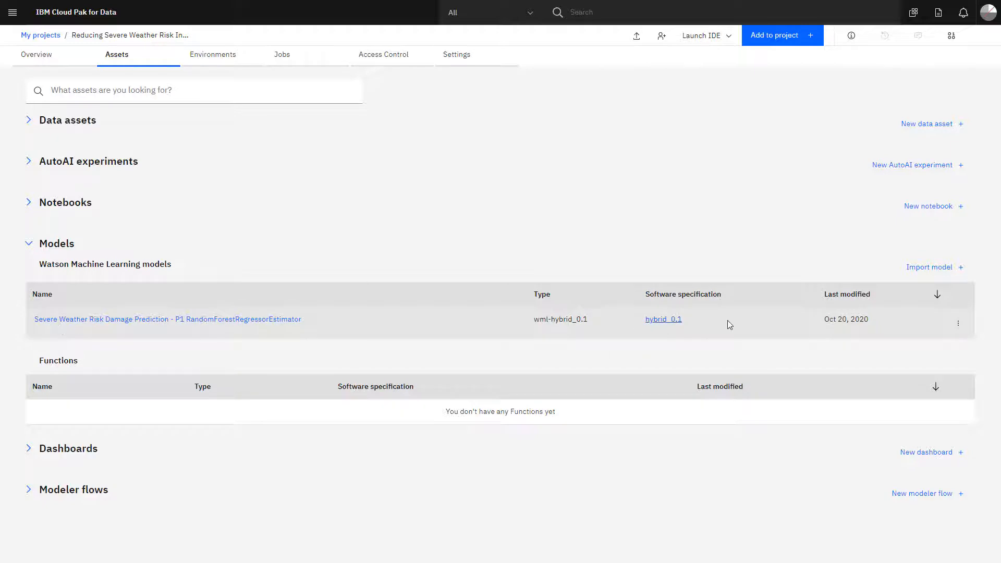
{"action": "left_click", "coordinate": [959, 325]}
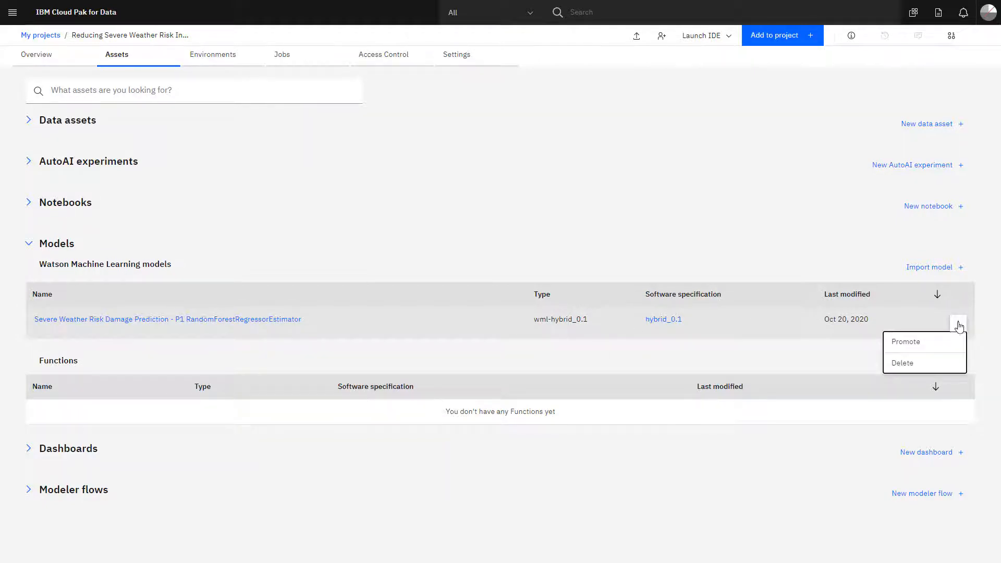
{"action": "left_click", "coordinate": [909, 346]}
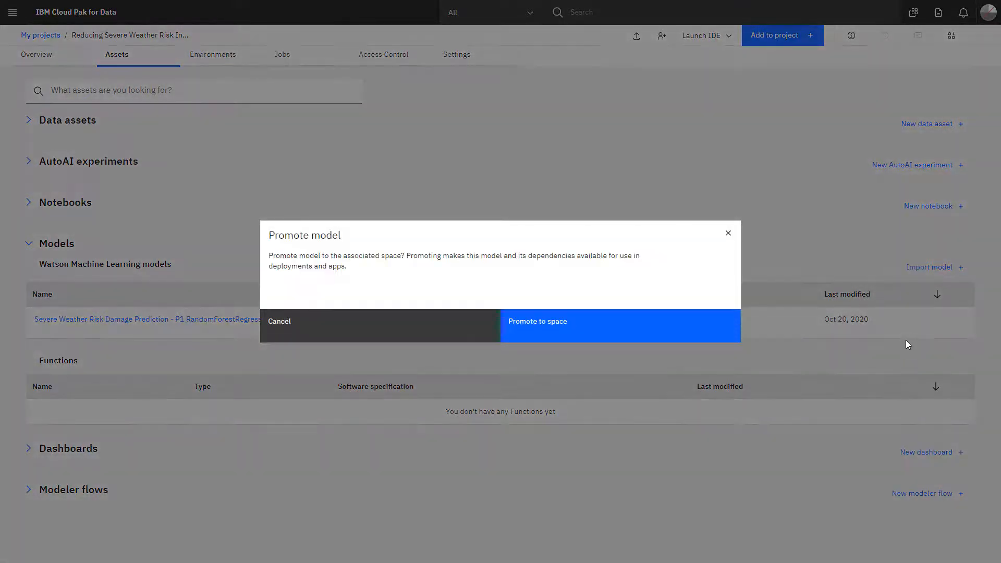
{"action": "left_click", "coordinate": [600, 333]}
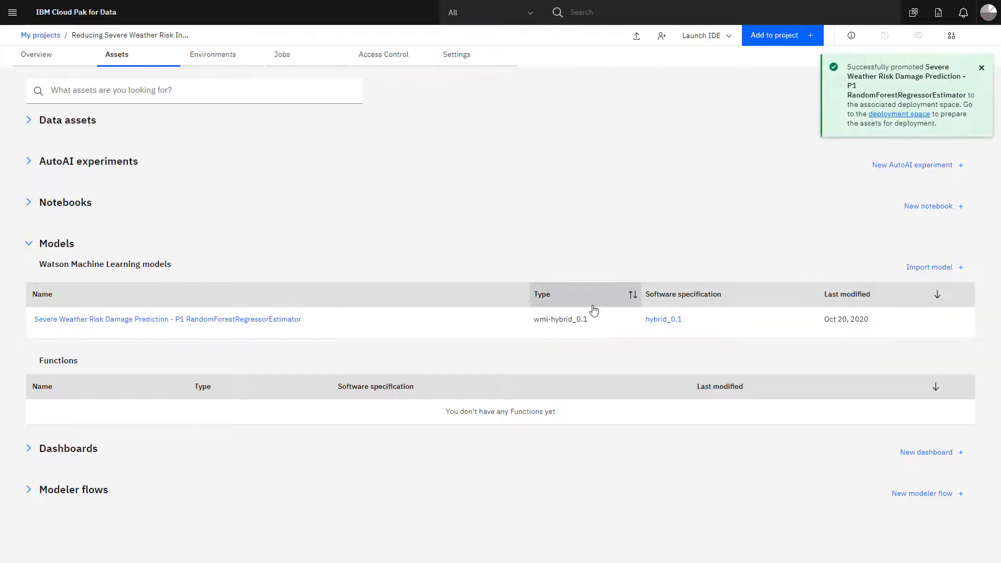
Step: Open the Severe Weather Risk Deployment Space and create an online deployment of the promoted model with the suggested name
{"action": "left_click", "coordinate": [884, 115]}
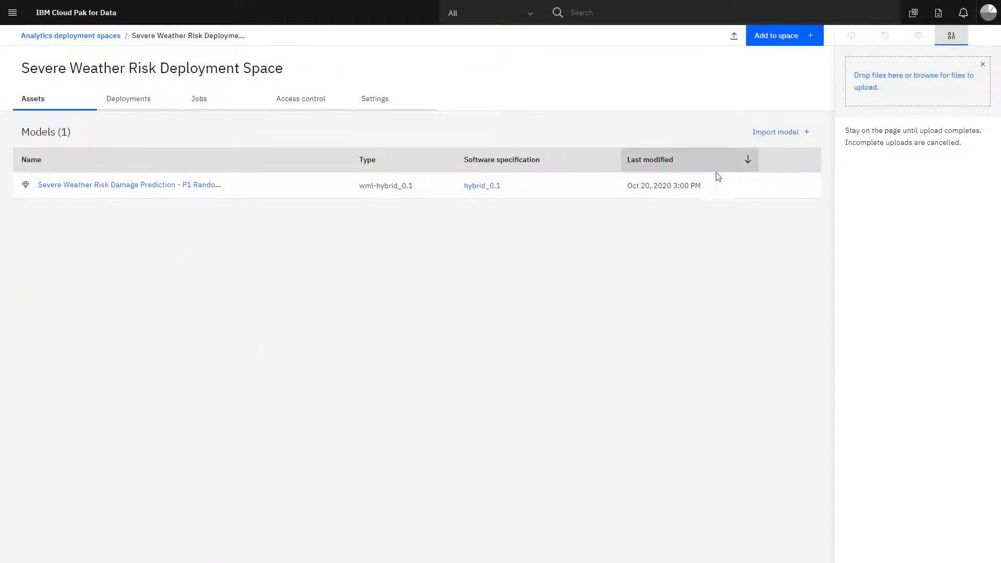
{"action": "left_click", "coordinate": [777, 187]}
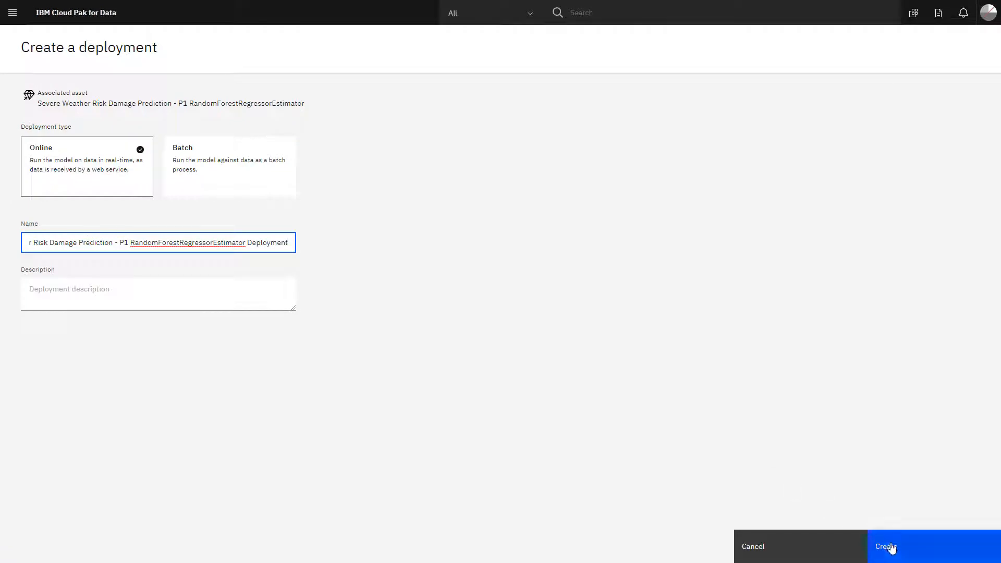
{"action": "left_click", "coordinate": [891, 548]}
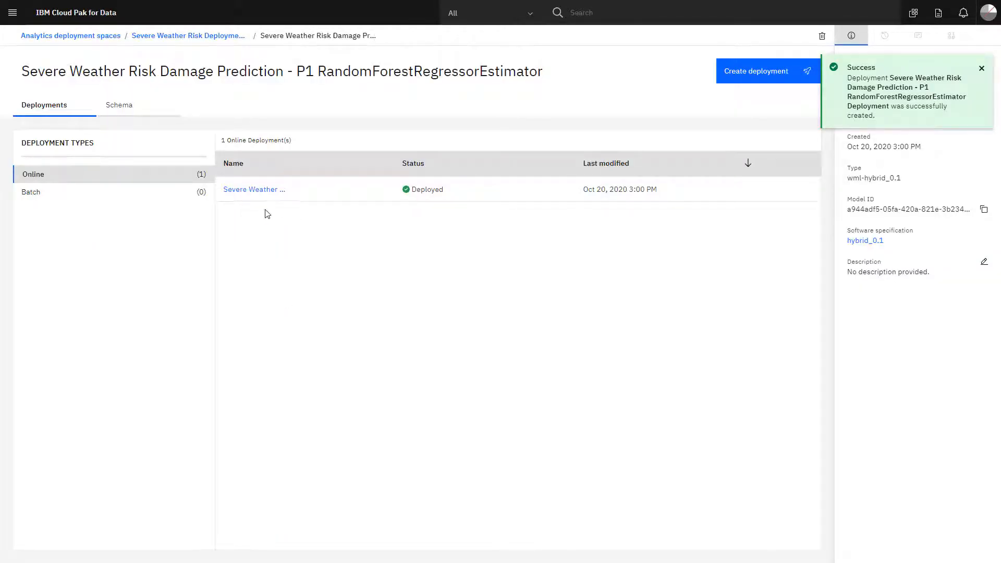
Step: Open the new deployment and review its API endpoint, the cURL, Java, JavaScript, Python and Scala code snippets, and the test page
{"action": "left_click", "coordinate": [251, 194]}
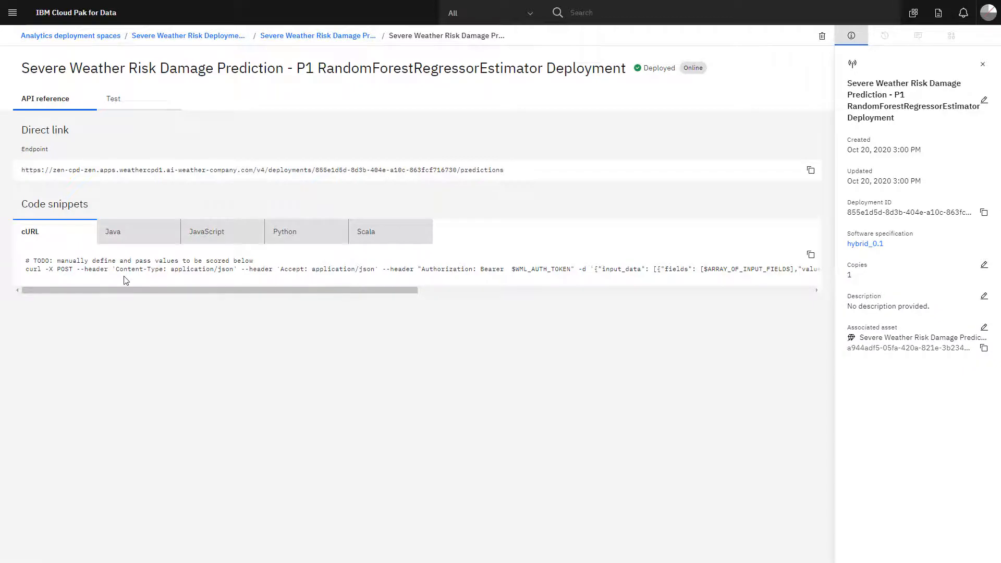
{"action": "left_click_drag", "start_coordinate": [135, 290], "coordinate": [101, 317]}
{"action": "left_click", "coordinate": [118, 237]}
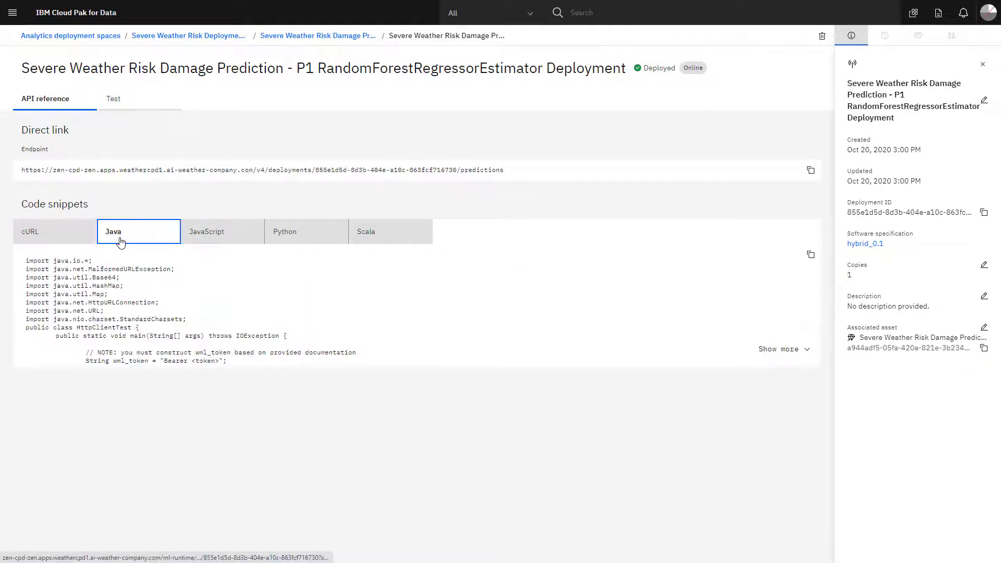
{"action": "left_click", "coordinate": [213, 242]}
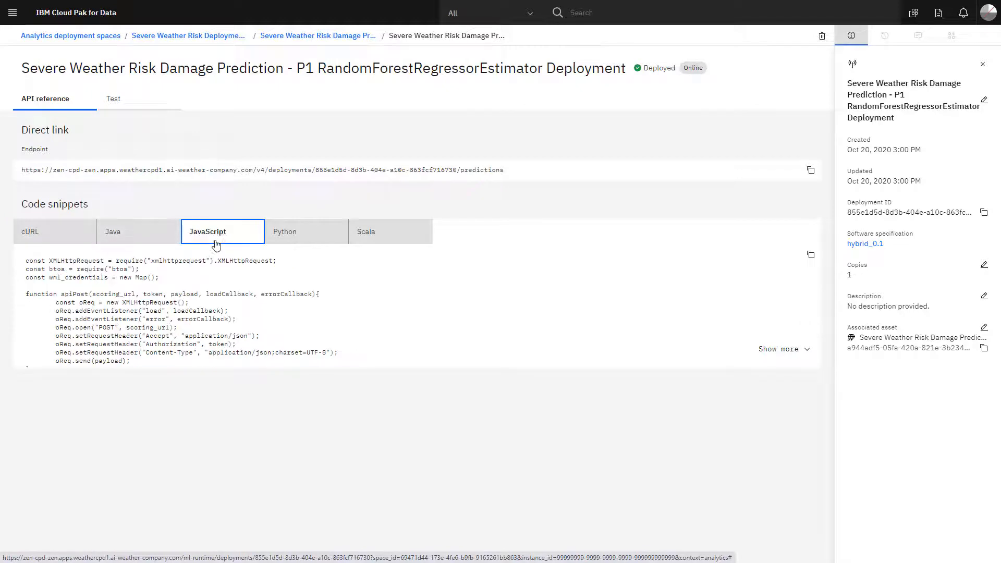
{"action": "left_click", "coordinate": [296, 244]}
{"action": "left_click", "coordinate": [380, 239]}
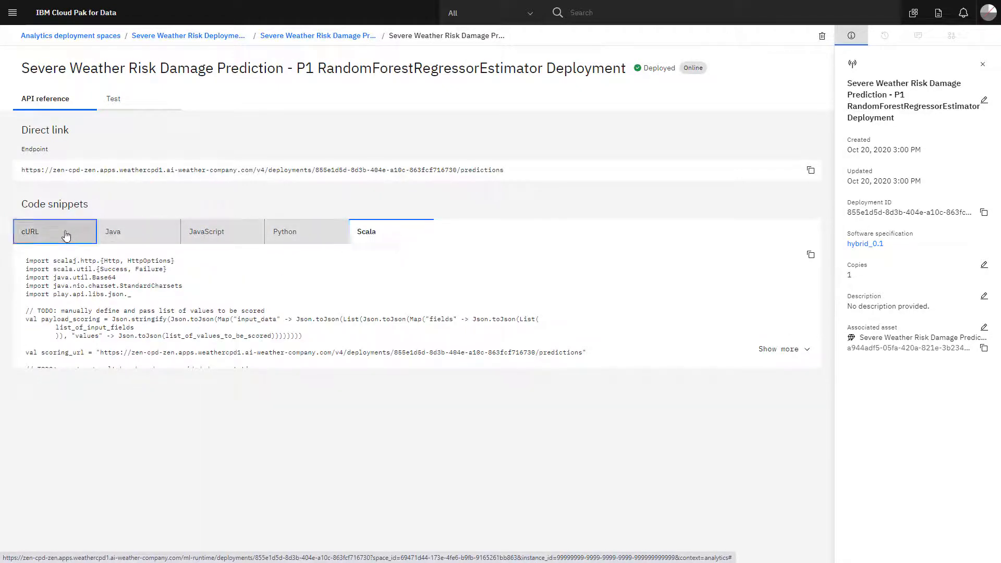
{"action": "left_click", "coordinate": [65, 233]}
{"action": "left_click", "coordinate": [119, 108]}
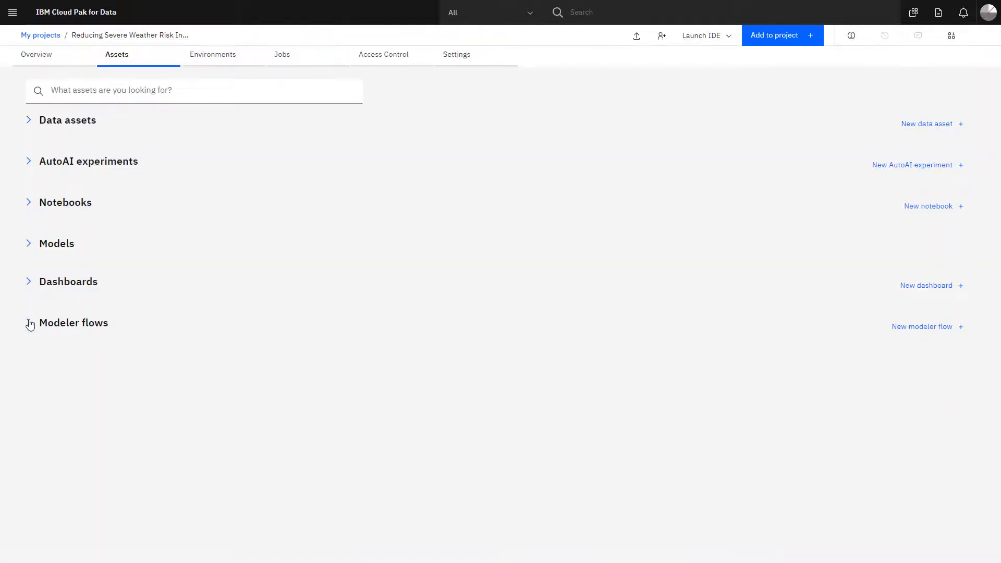
Step: Open the Hail Risk Modeler Flow and save its Damage Claim Amount algorithm as a PMML model named Damage Claims Model From Modeler
{"action": "left_click", "coordinate": [29, 323]}
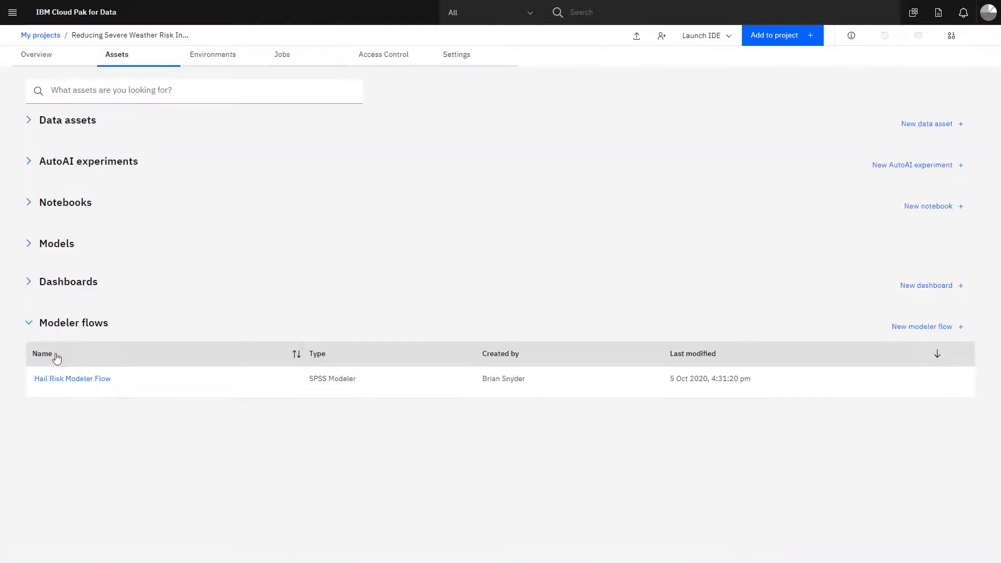
{"action": "left_click", "coordinate": [65, 385]}
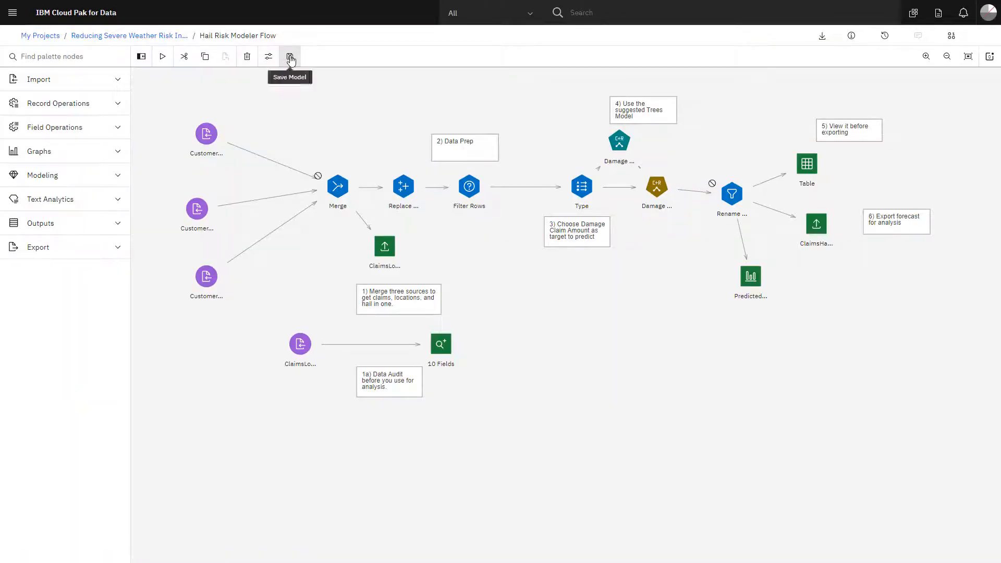
{"action": "left_click", "coordinate": [291, 58]}
{"action": "left_click", "coordinate": [162, 167]}
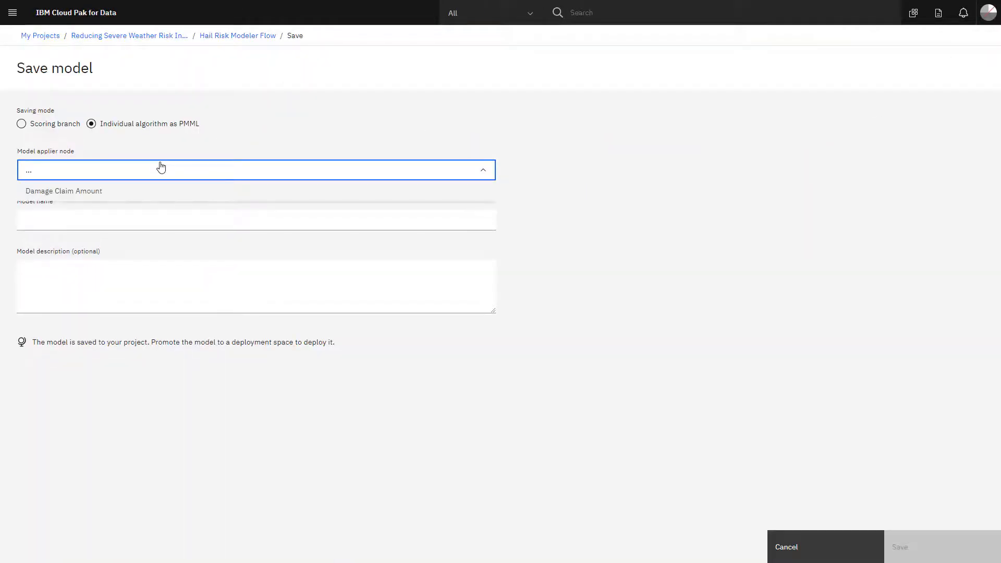
{"action": "left_click", "coordinate": [144, 191]}
{"action": "left_click", "coordinate": [99, 222]}
{"action": "type", "text": "Damage Claims Model From Modeler"}
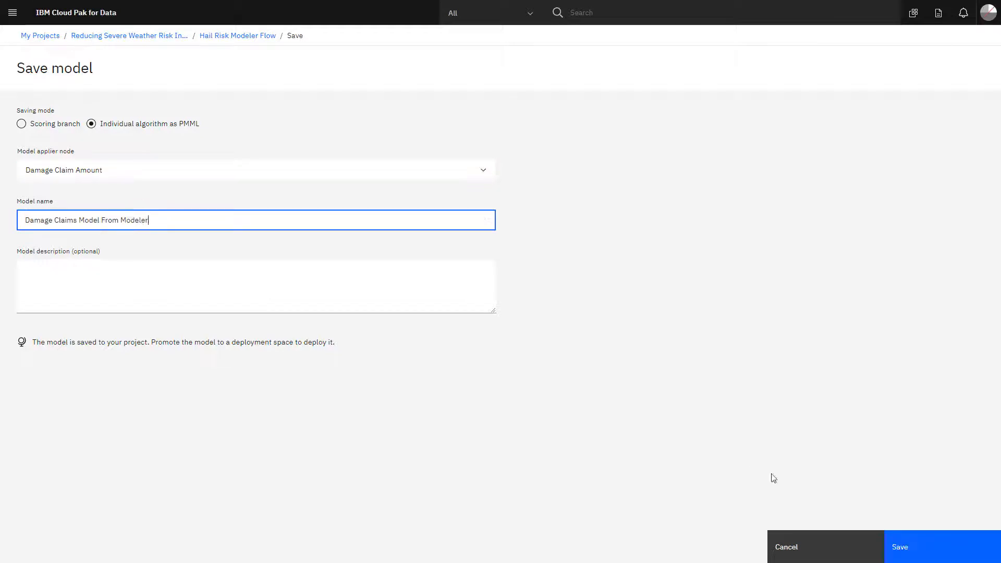
{"action": "left_click", "coordinate": [893, 546]}
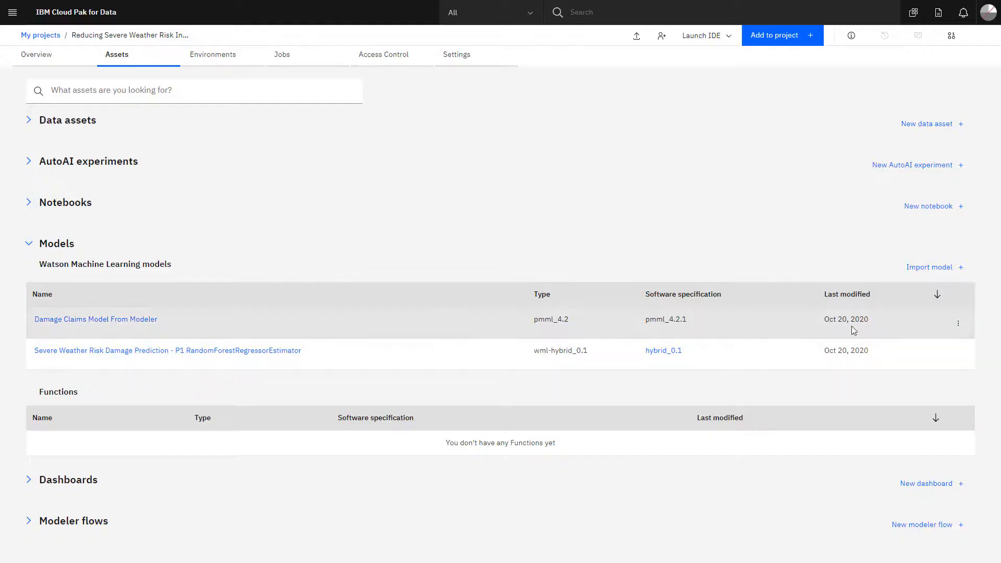
{"action": "left_click", "coordinate": [959, 324]}
{"action": "left_click", "coordinate": [29, 244]}
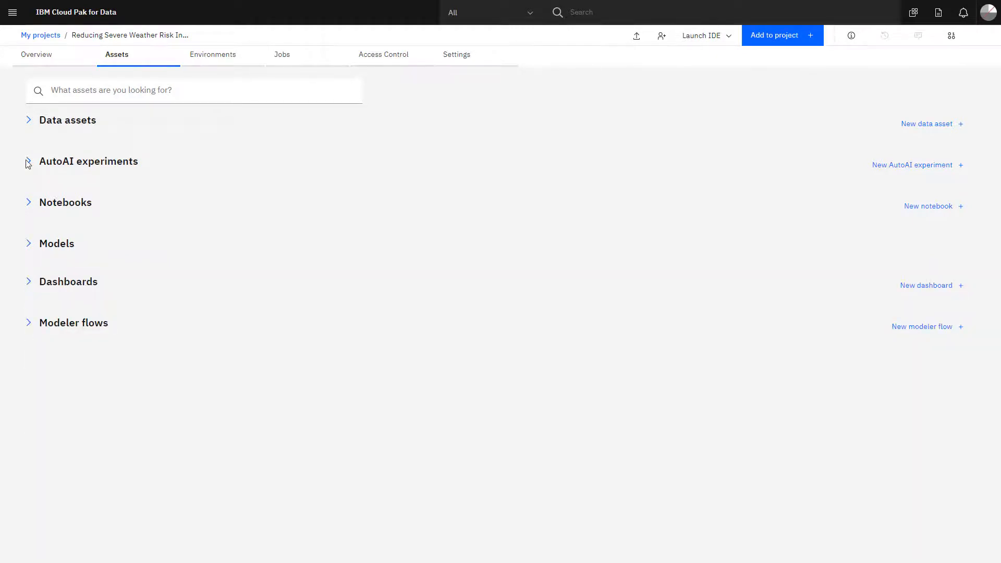
Step: Create an AutoAI experiment named My own Auto AI Example with the 4 vCPU and 16 GB RAM compute configuration
{"action": "left_click", "coordinate": [785, 43]}
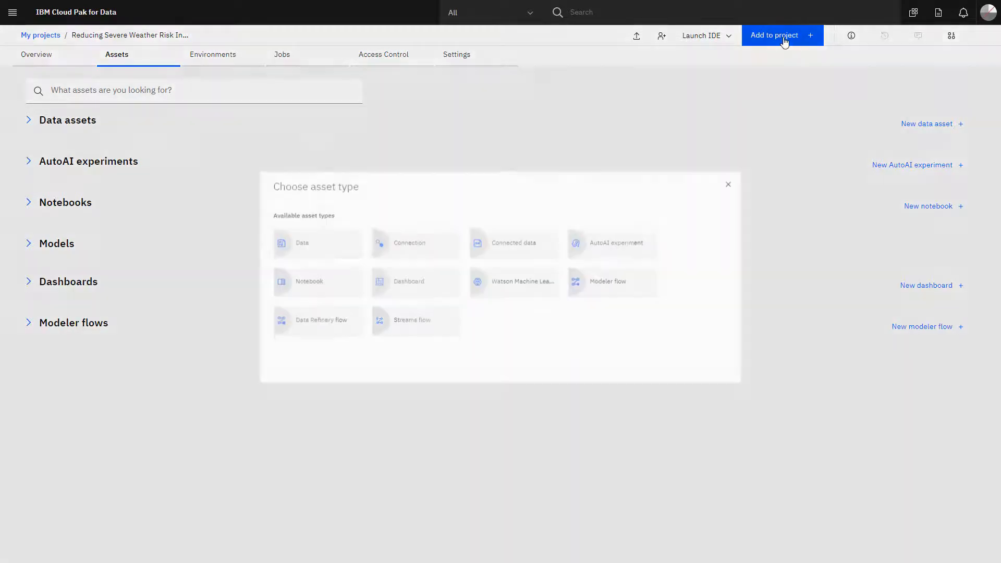
{"action": "left_click", "coordinate": [613, 254]}
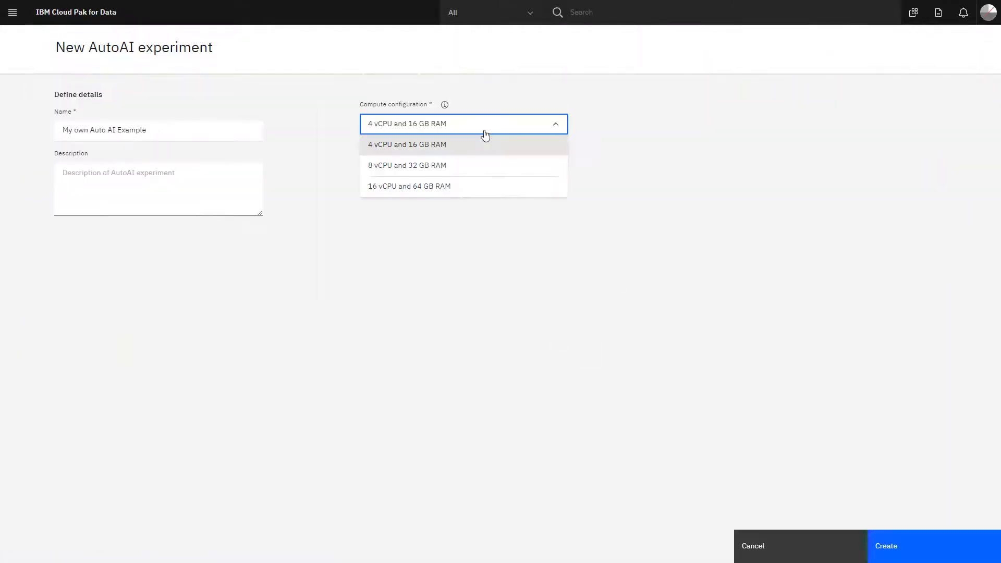
{"action": "left_click", "coordinate": [485, 132]}
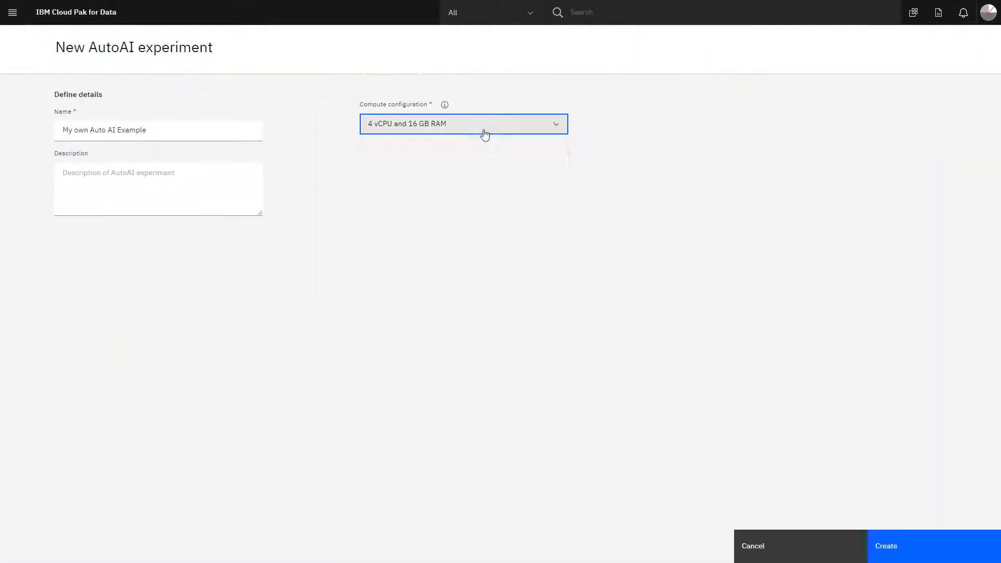
{"action": "left_click", "coordinate": [896, 547]}
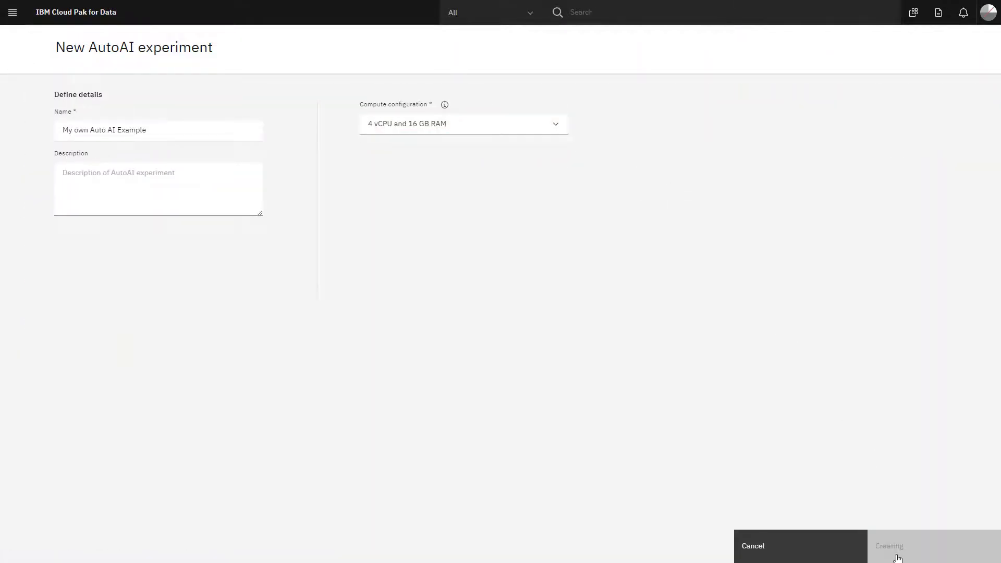
Step: Use ClaimsLocationsHail.csv from the project as the data source and choose Damage Claim Amount as the prediction column
{"action": "left_click", "coordinate": [282, 235]}
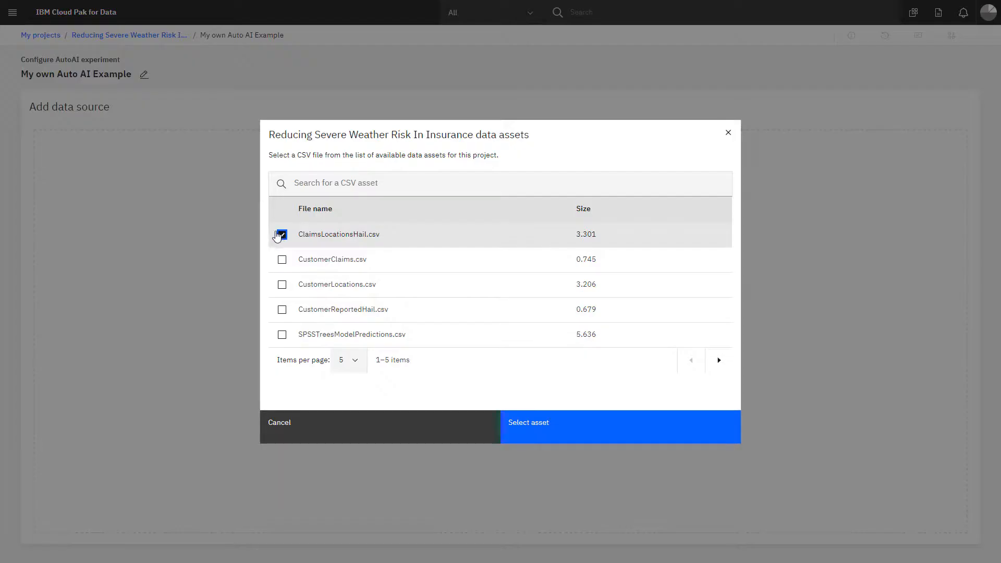
{"action": "left_click", "coordinate": [530, 422]}
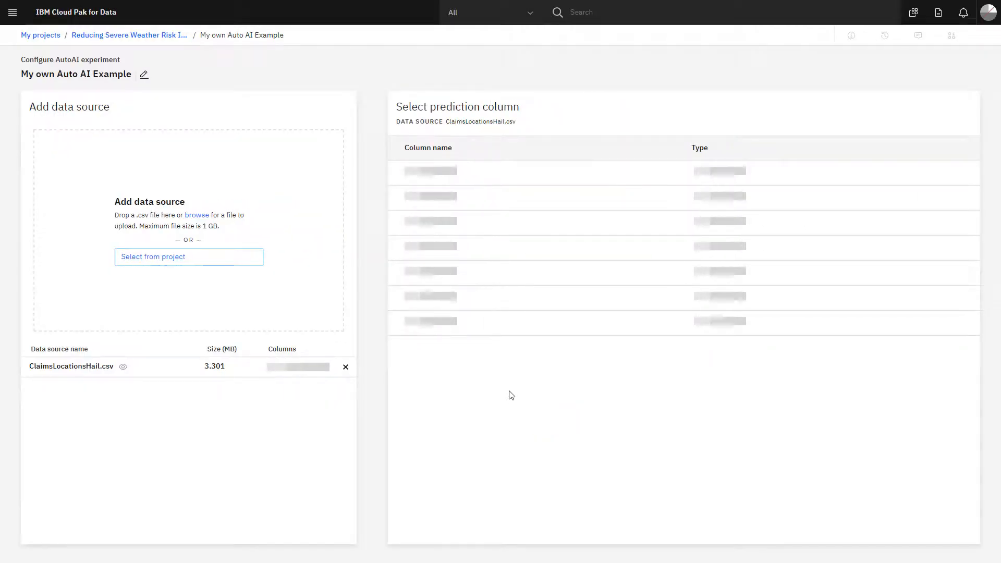
{"action": "left_click", "coordinate": [510, 395]}
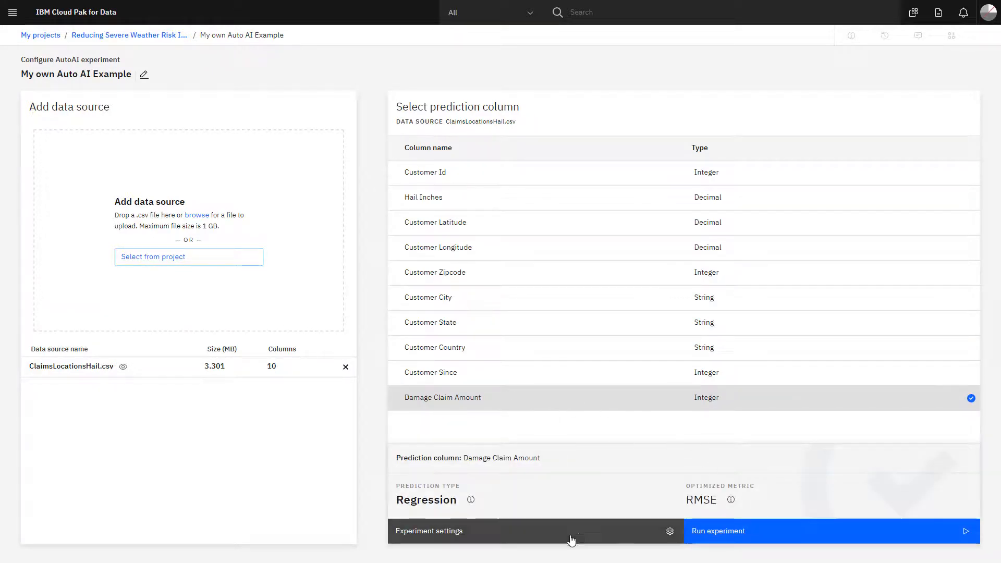
Step: Set the training data split to 95% in the experiment settings and open the prediction settings
{"action": "left_click", "coordinate": [511, 541]}
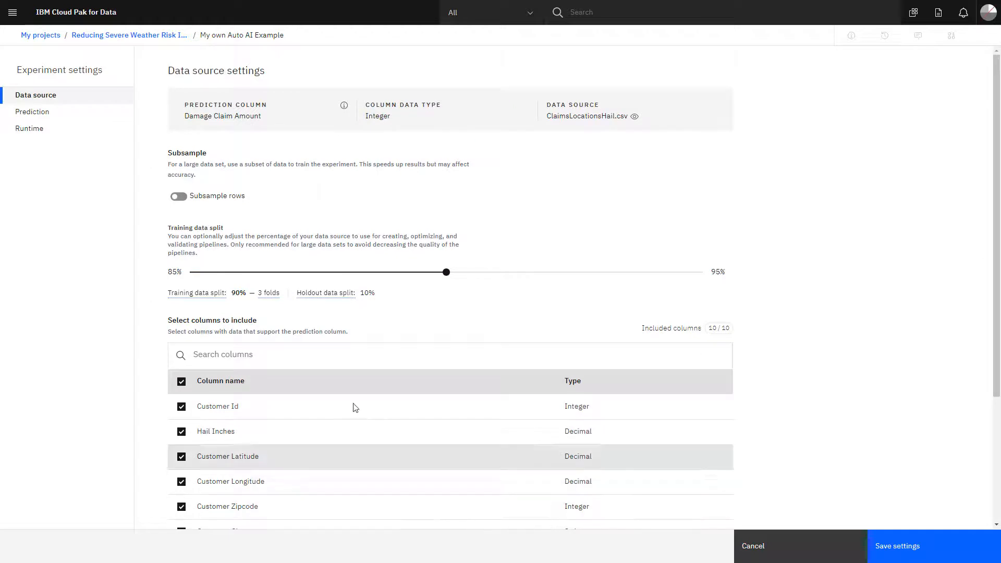
{"action": "left_click_drag", "start_coordinate": [446, 272], "coordinate": [704, 274]}
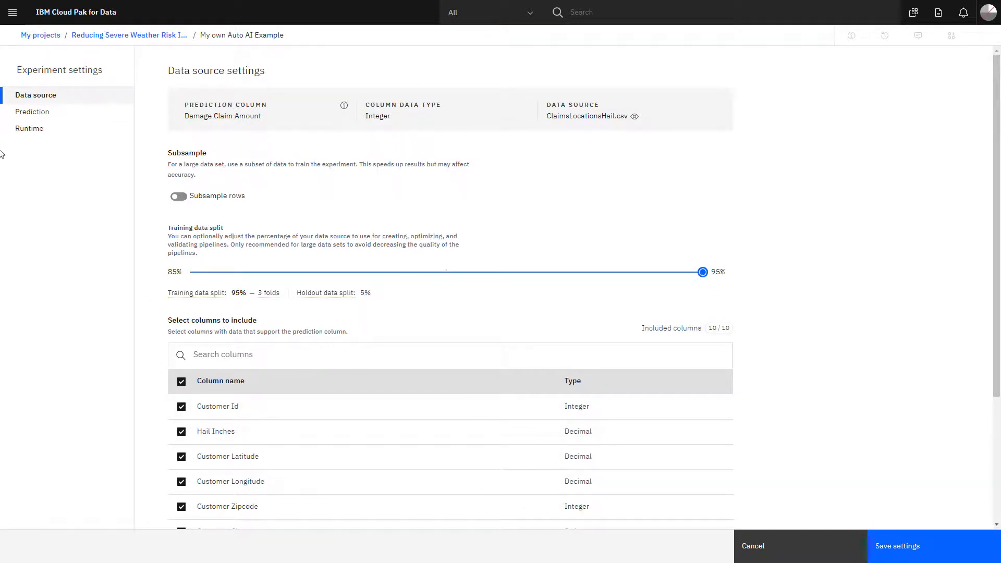
{"action": "left_click", "coordinate": [18, 112]}
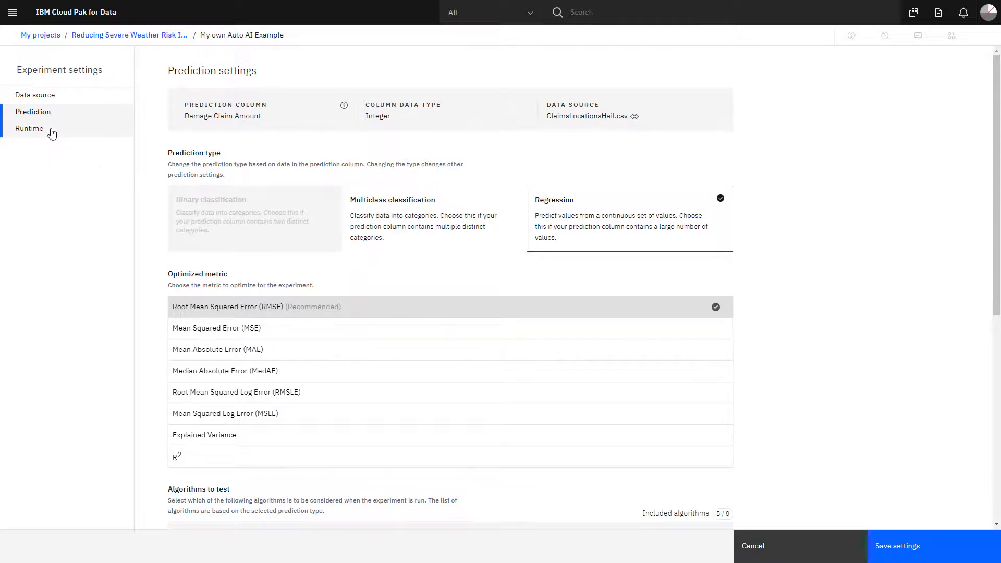
Step: Review the runtime settings, save the experiment settings and run the My own Auto AI Example experiment
{"action": "left_click", "coordinate": [50, 132]}
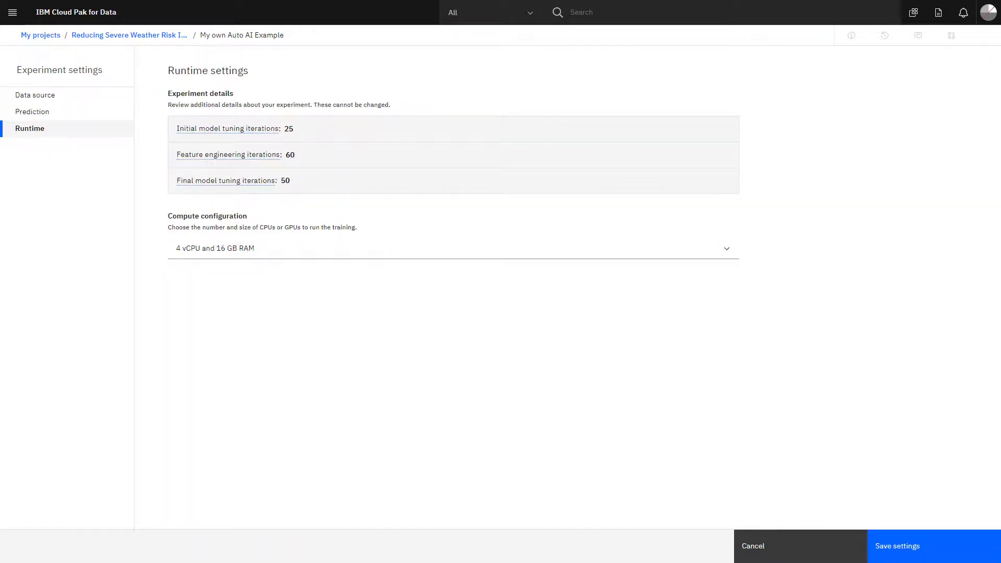
{"action": "left_click", "coordinate": [924, 553]}
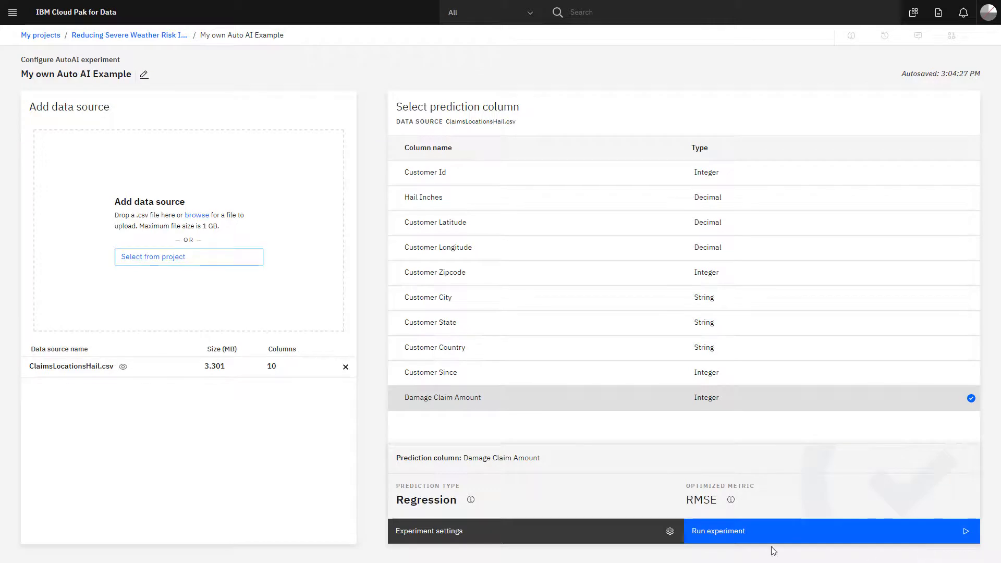
{"action": "left_click", "coordinate": [737, 532]}
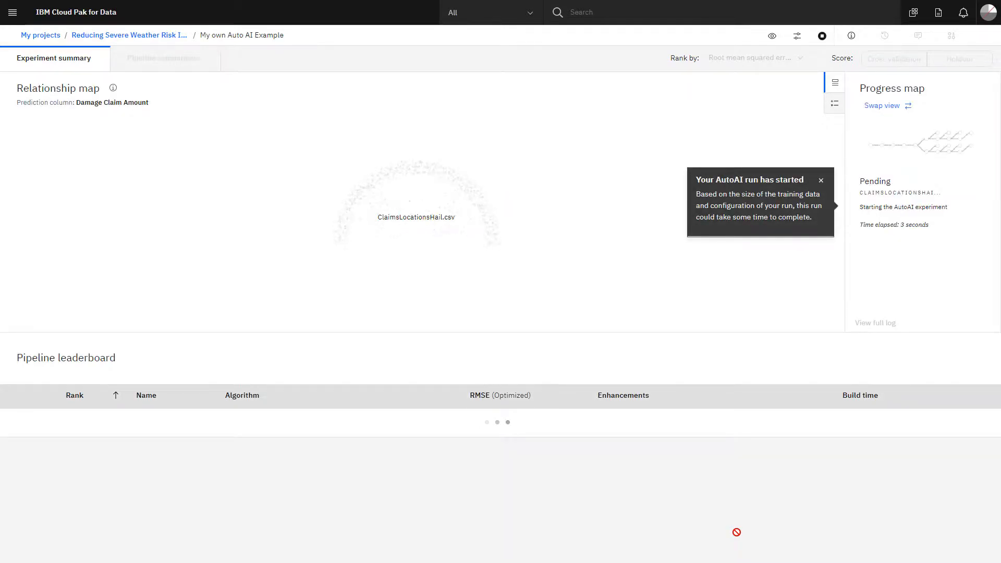
Step: Return to the project's assets, check the AutoAI experiments and open the Update Fire MODIS Thermal Anomalies Maps notebook
{"action": "left_click", "coordinate": [89, 37]}
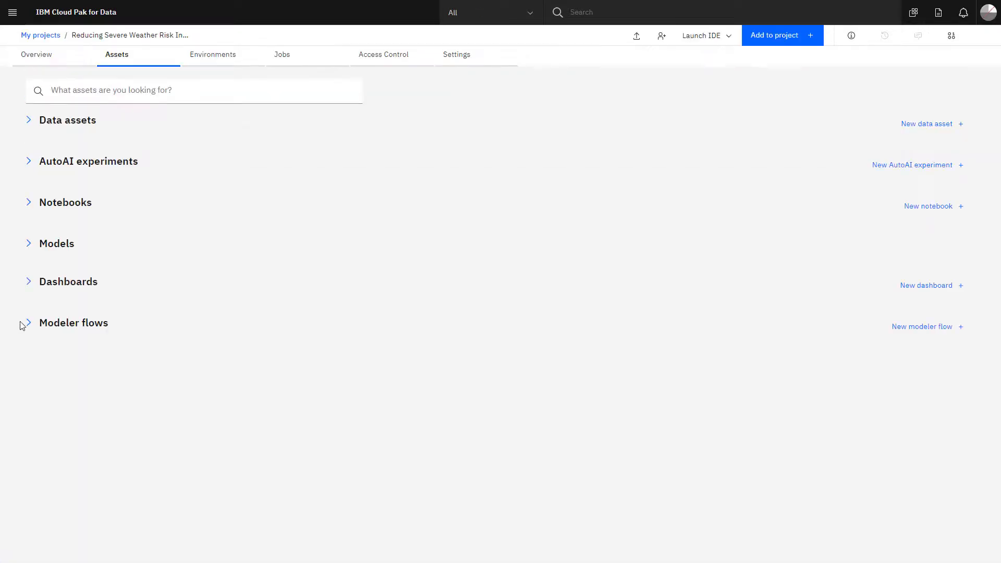
{"action": "left_click", "coordinate": [30, 163]}
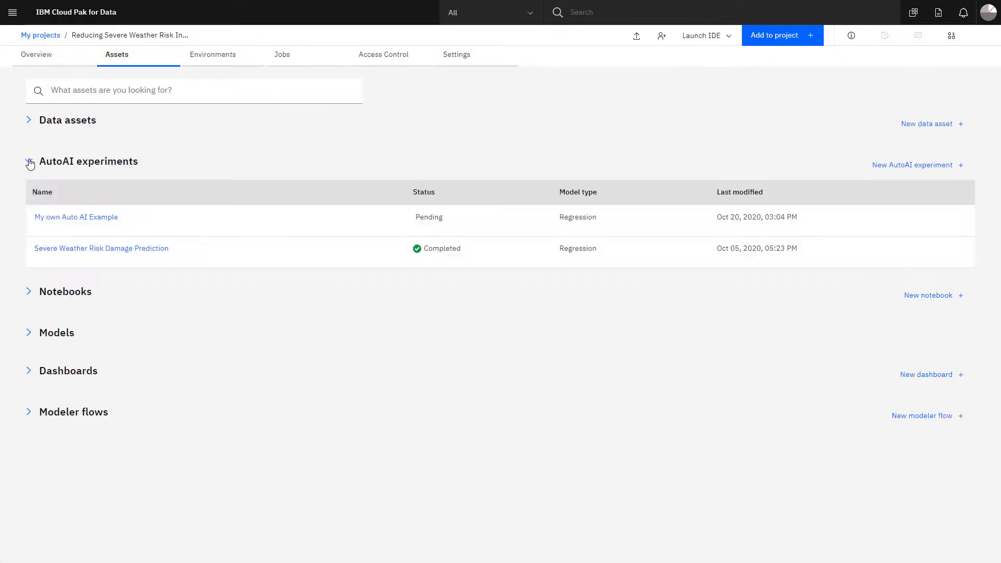
{"action": "left_click", "coordinate": [29, 162]}
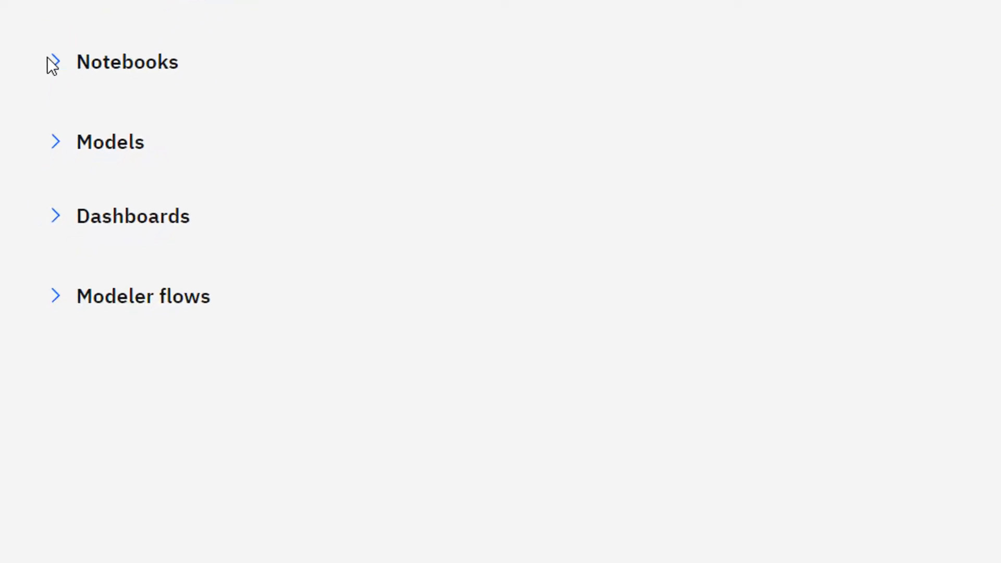
{"action": "left_click", "coordinate": [57, 63]}
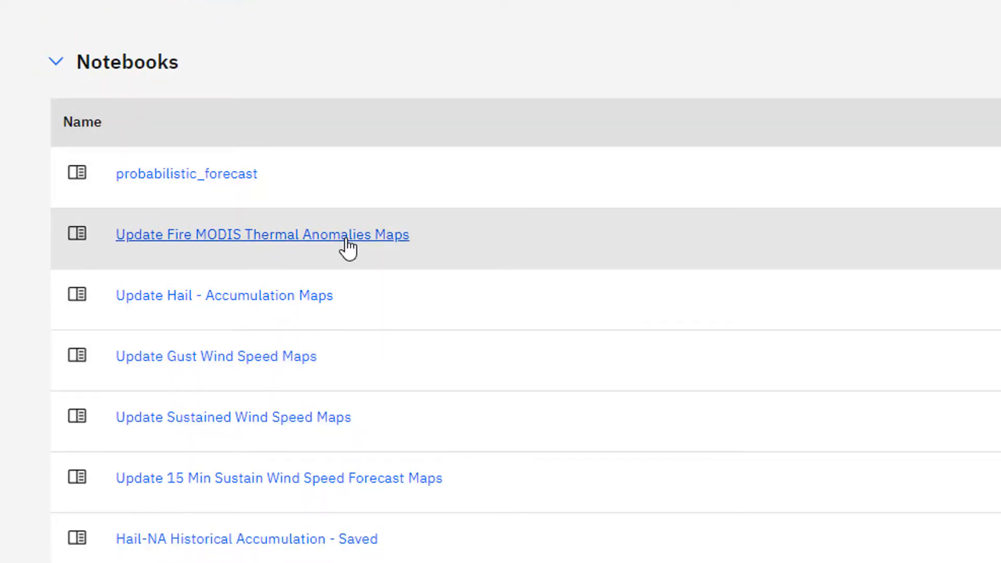
{"action": "left_click", "coordinate": [348, 249]}
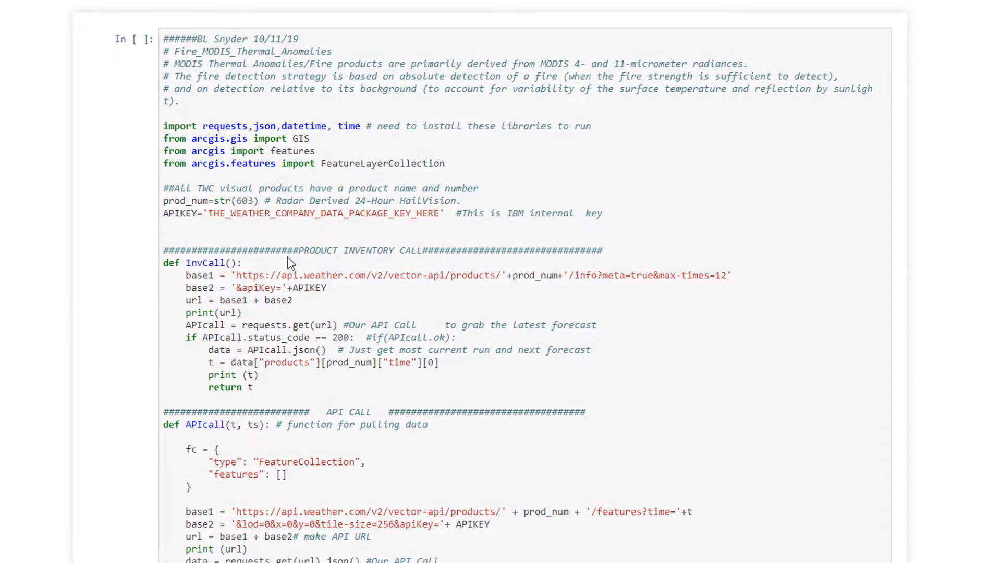
Step: Examine the notebook code, highlighting the API key placeholder and the Product Inventory Call, API Call and Add Content to ArcGIS section headings
{"action": "left_click_drag", "start_coordinate": [218, 213], "coordinate": [427, 213]}
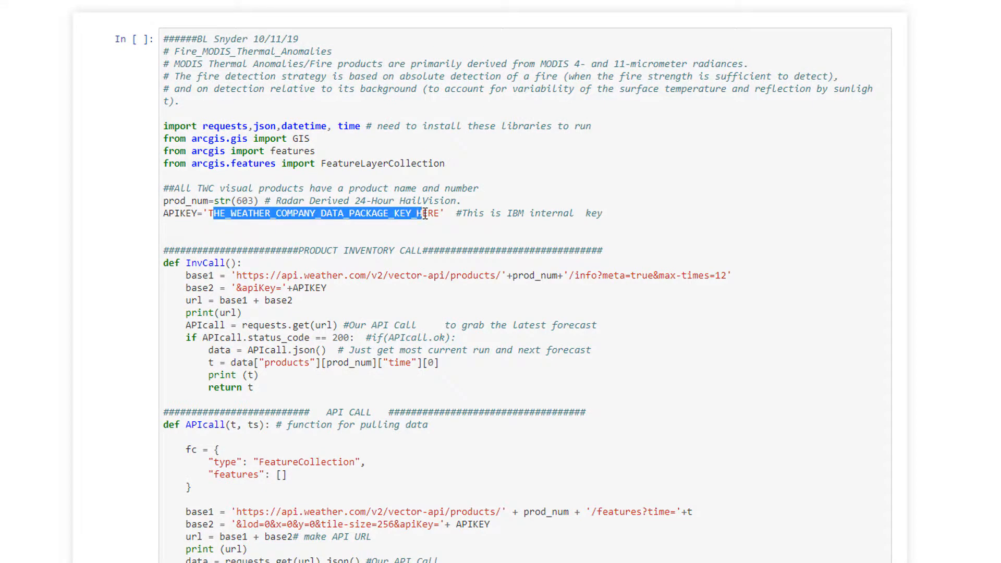
{"action": "left_click", "coordinate": [420, 224]}
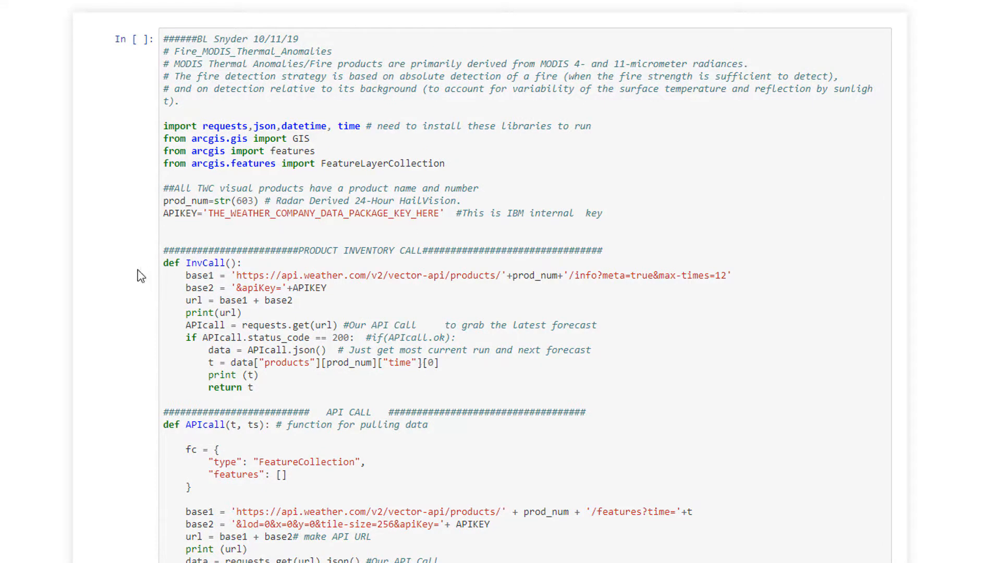
{"action": "left_click_drag", "start_coordinate": [259, 251], "coordinate": [444, 252]}
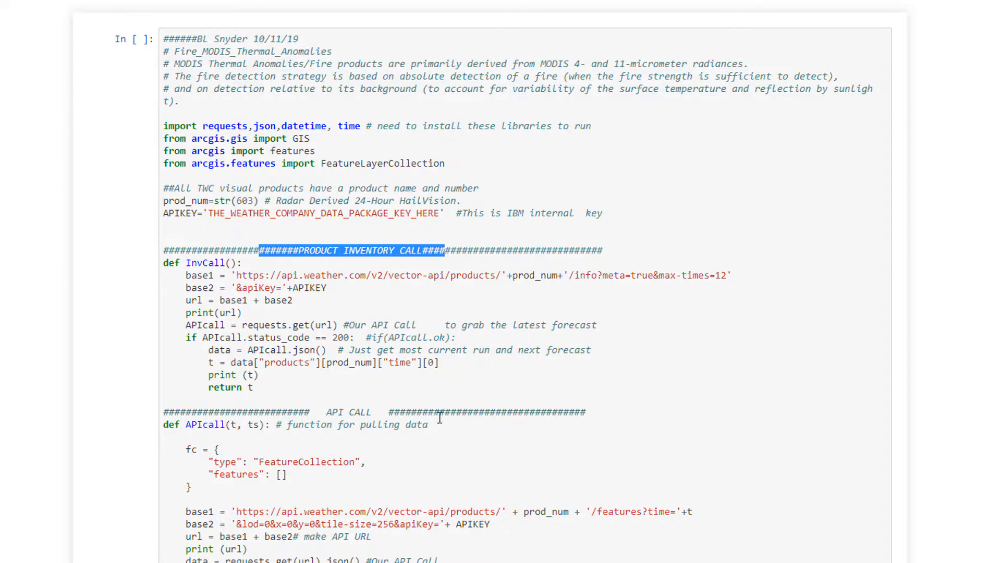
{"action": "left_click", "coordinate": [440, 417]}
{"action": "left_click_drag", "start_coordinate": [166, 412], "coordinate": [476, 415]}
{"action": "left_click", "coordinate": [487, 427]}
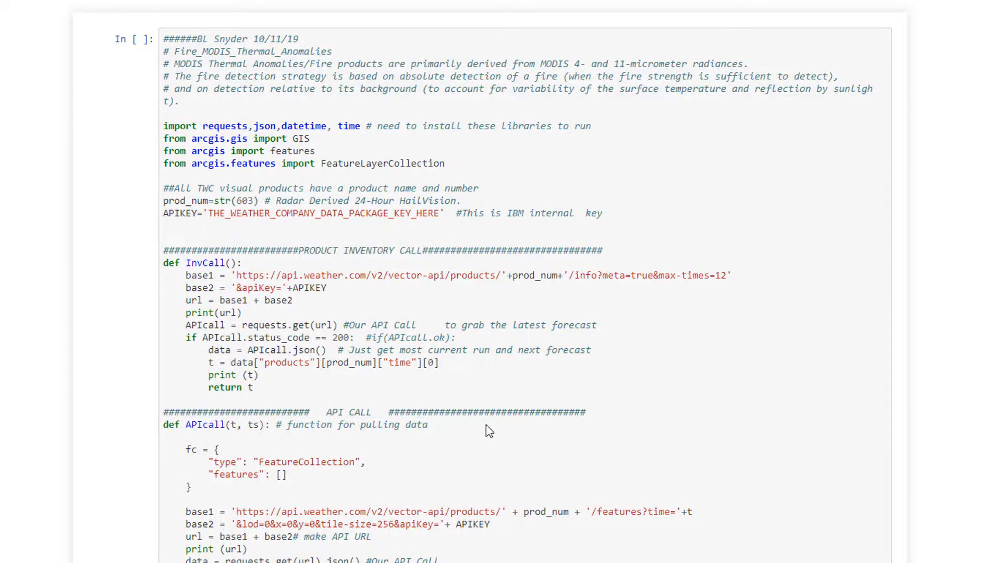
{"action": "scroll", "coordinate": [514, 474], "scroll_direction": "down", "scroll_amount": 4}
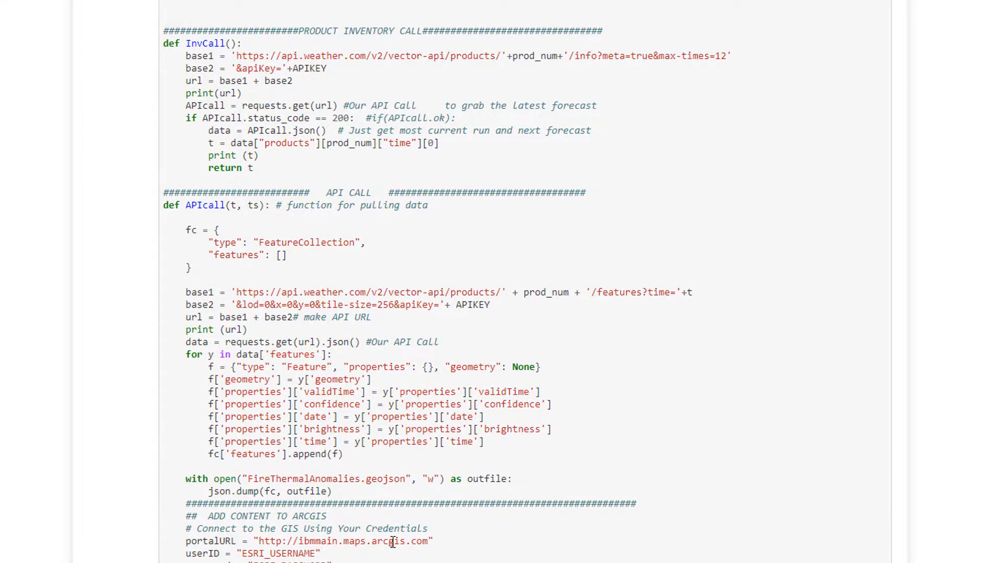
{"action": "scroll", "coordinate": [393, 543], "scroll_direction": "down", "scroll_amount": 4}
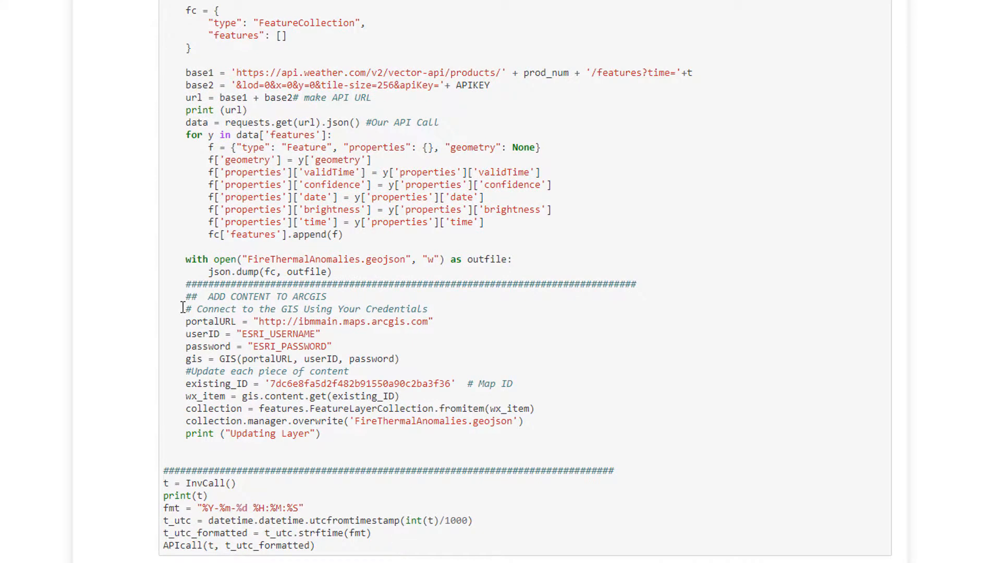
{"action": "left_click_drag", "start_coordinate": [182, 302], "coordinate": [361, 295]}
{"action": "left_click", "coordinate": [698, 440]}
{"action": "scroll", "coordinate": [500, 282], "scroll_direction": "up", "scroll_amount": 8}
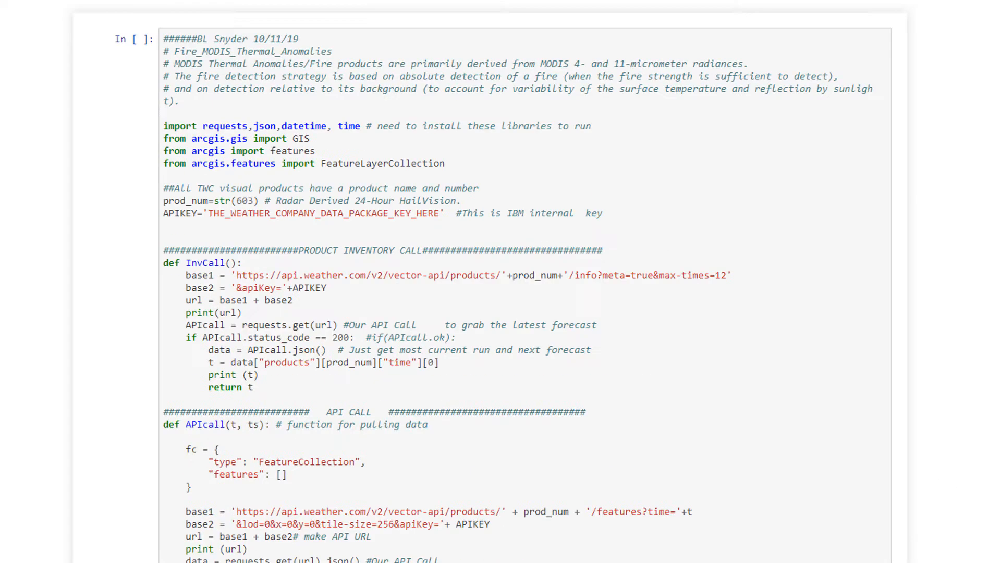